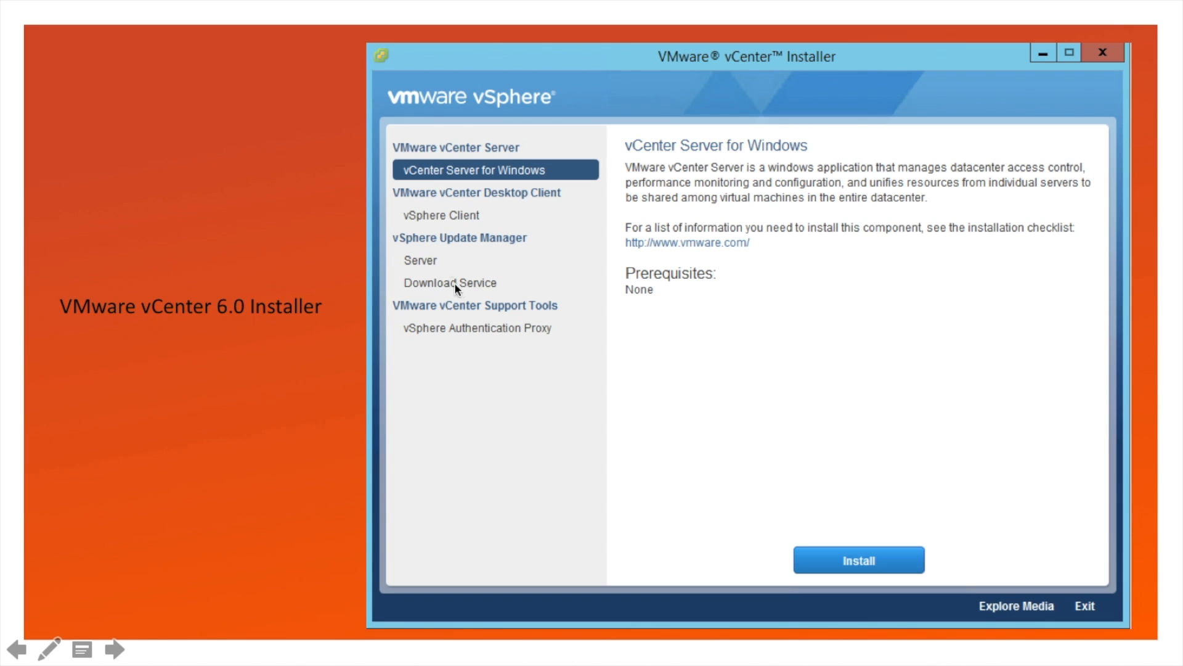
# Advance to the vCenter 6.5 Installer slide, compare it with the 6.0 slide, then continue to release notes
pyautogui.click(530, 308)
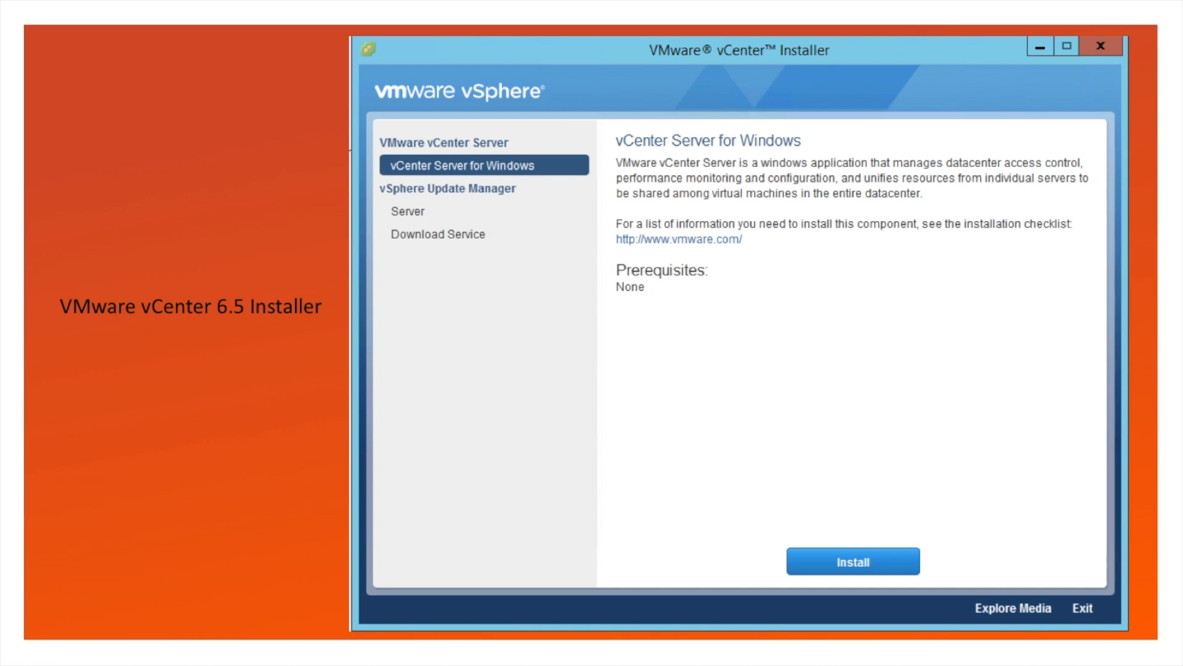
pyautogui.press('Left')
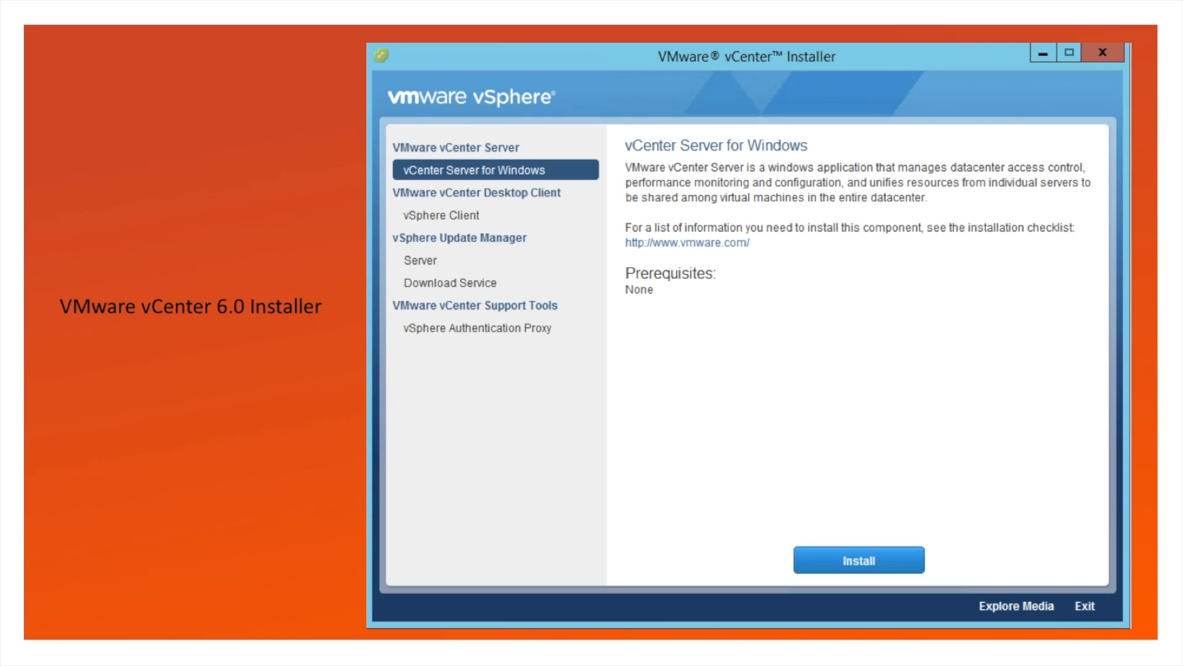
pyautogui.click(547, 184)
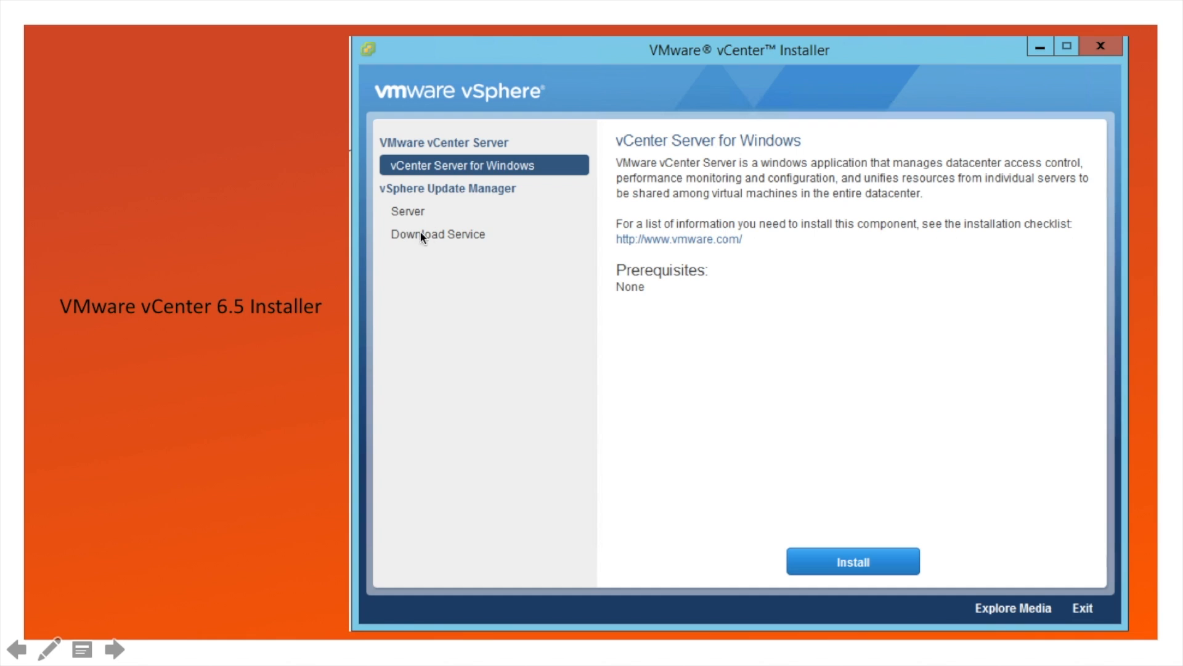
pyautogui.click(500, 349)
pyautogui.press('Left')
pyautogui.click(501, 350)
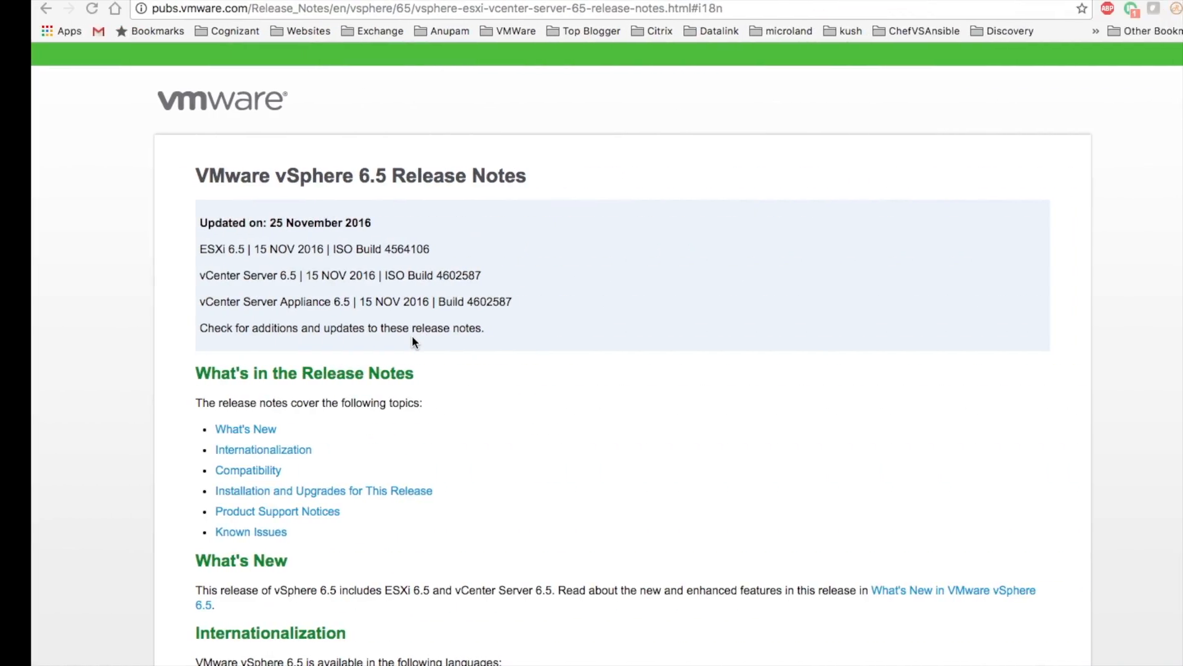
# Jump to the What's New section of the vSphere 6.5 release notes
pyautogui.scroll(-3, 484, 412)
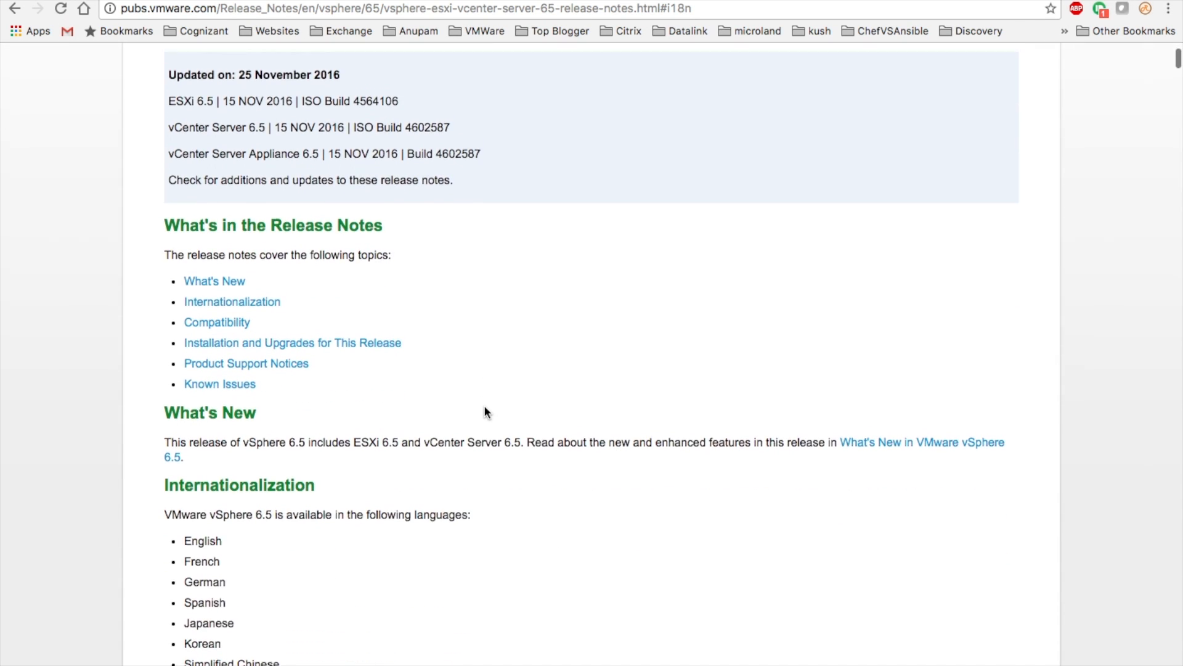
pyautogui.scroll(3, 485, 411)
pyautogui.scroll(-1, 484, 412)
pyautogui.scroll(-2, 484, 411)
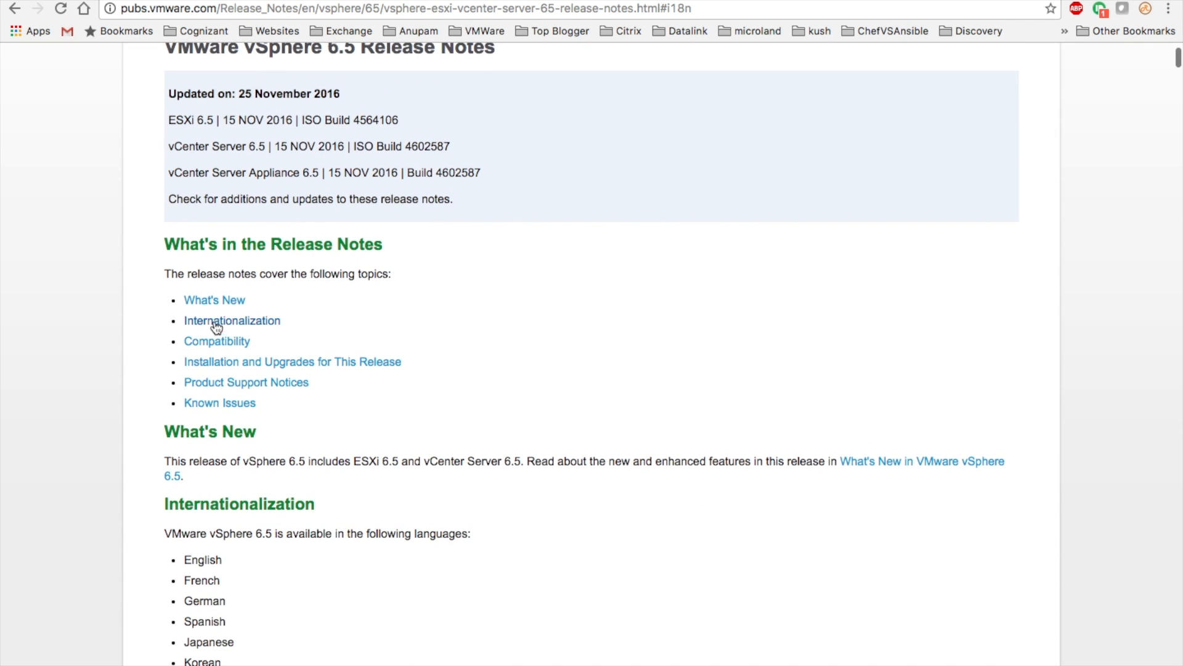
pyautogui.click(215, 301)
pyautogui.scroll(-1, 322, 348)
pyautogui.scroll(3, 322, 348)
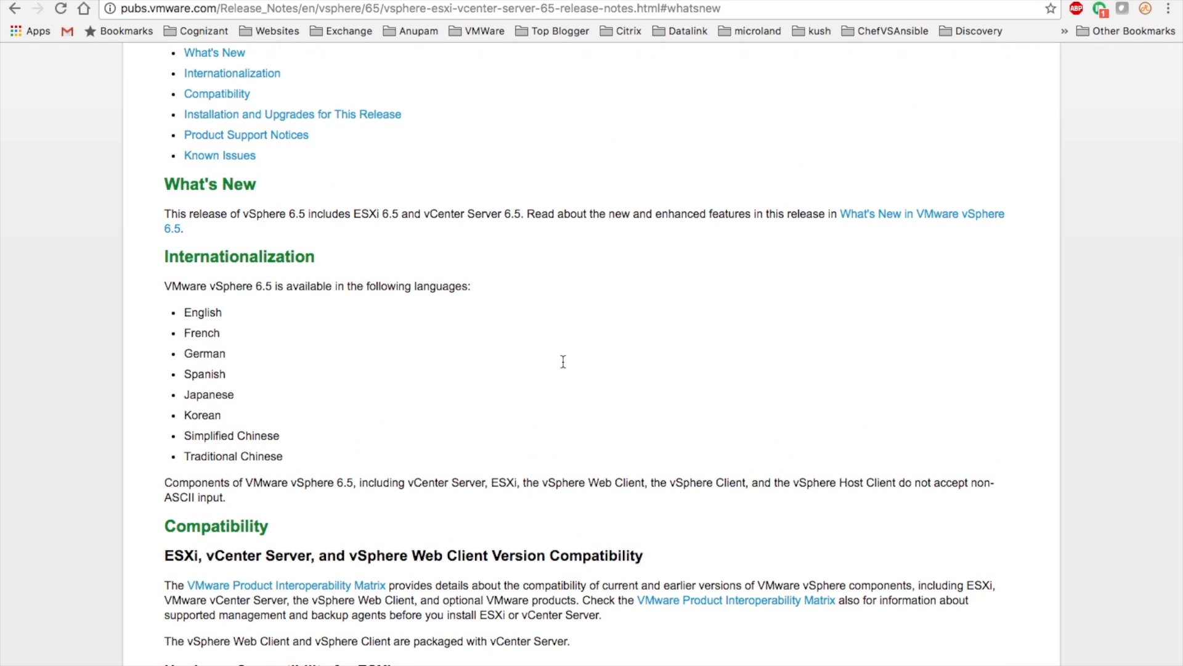
pyautogui.scroll(2, 513, 354)
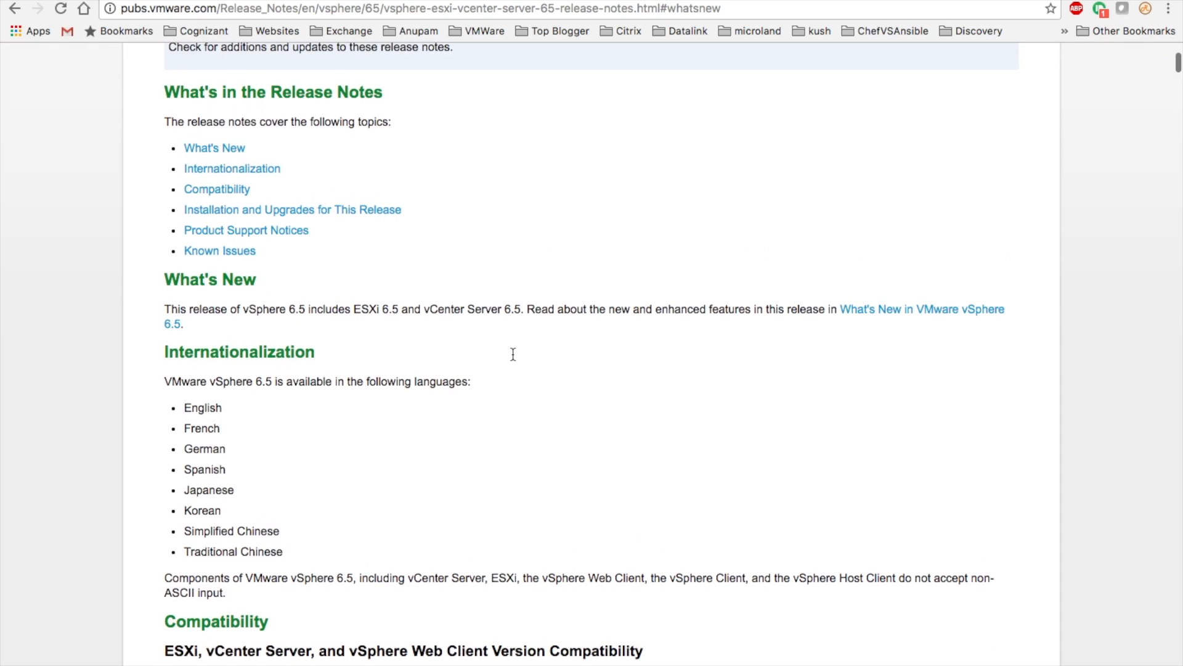
pyautogui.scroll(-10, 513, 354)
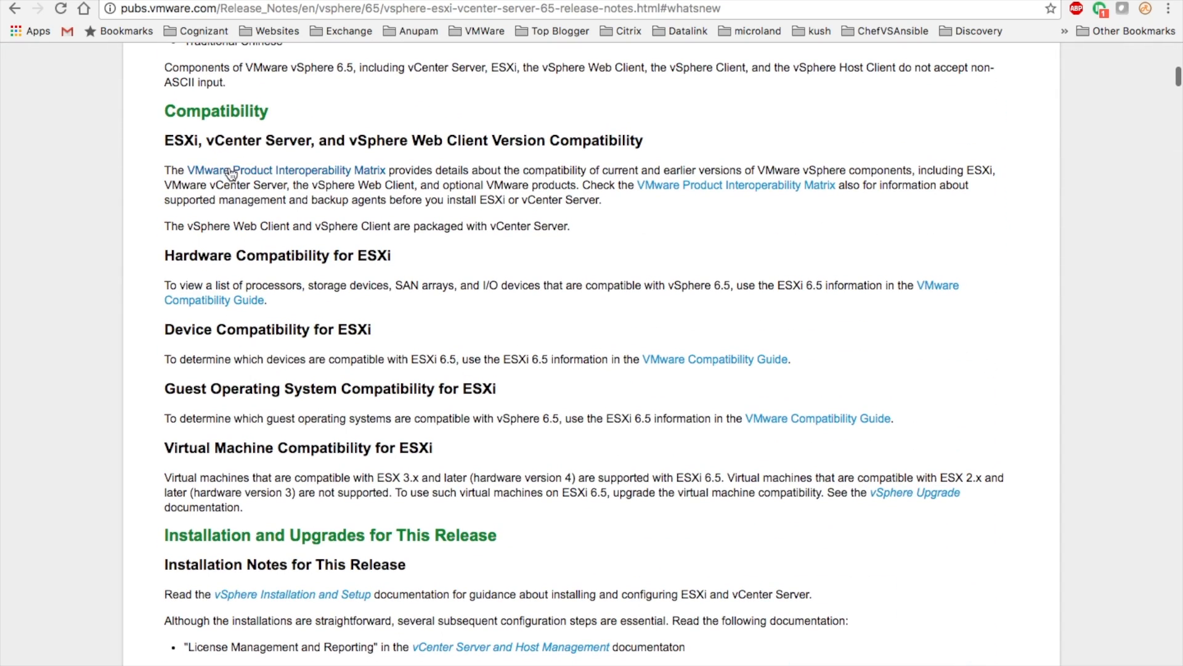
# Read through Compatibility, Installation and Known Issues, then show the vSphere 6.5 Documentation Center page
pyautogui.scroll(-8, 293, 332)
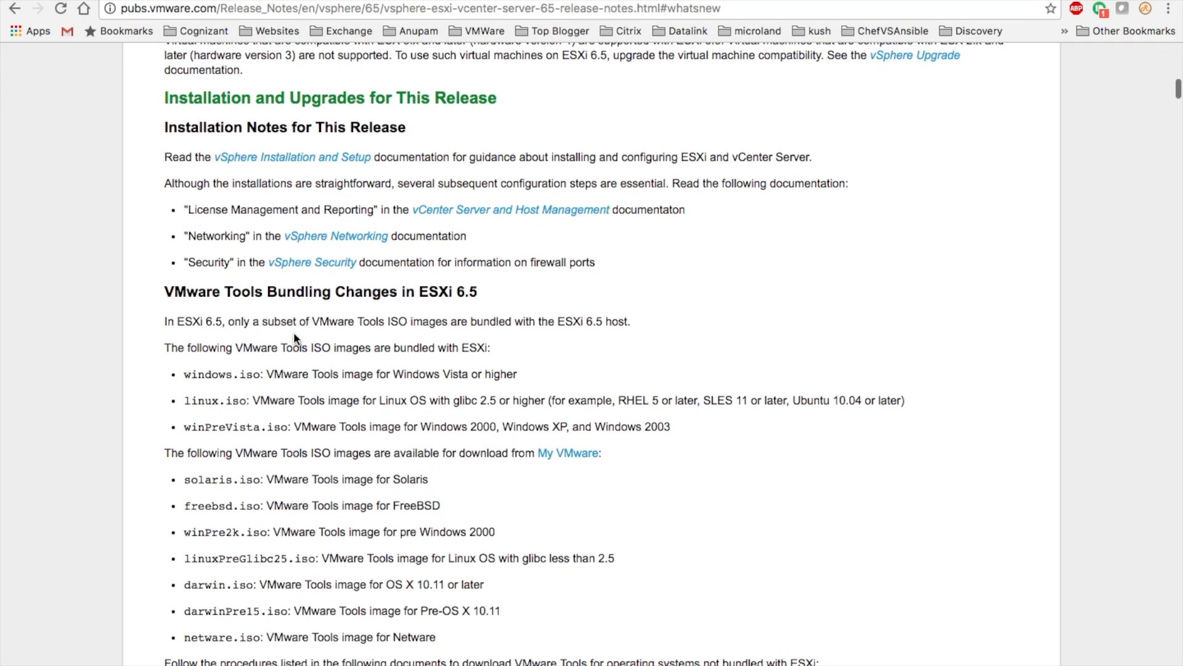
pyautogui.scroll(-11, 293, 332)
pyautogui.scroll(-3, 293, 338)
pyautogui.scroll(2, 294, 337)
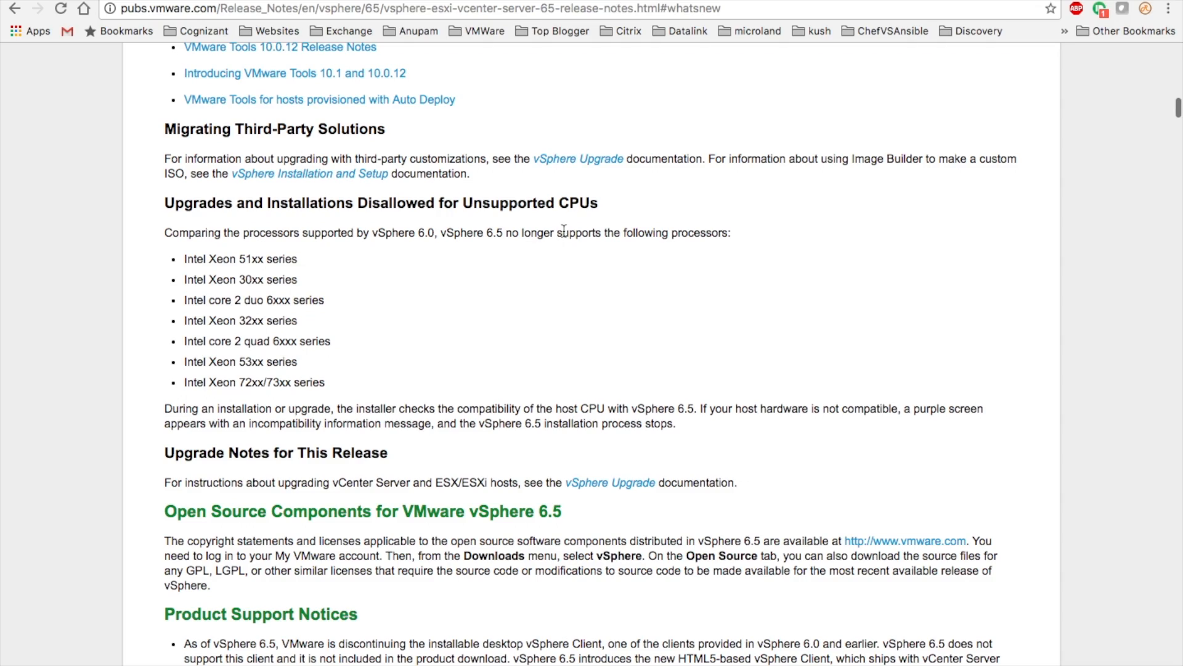
pyautogui.scroll(-14, 328, 325)
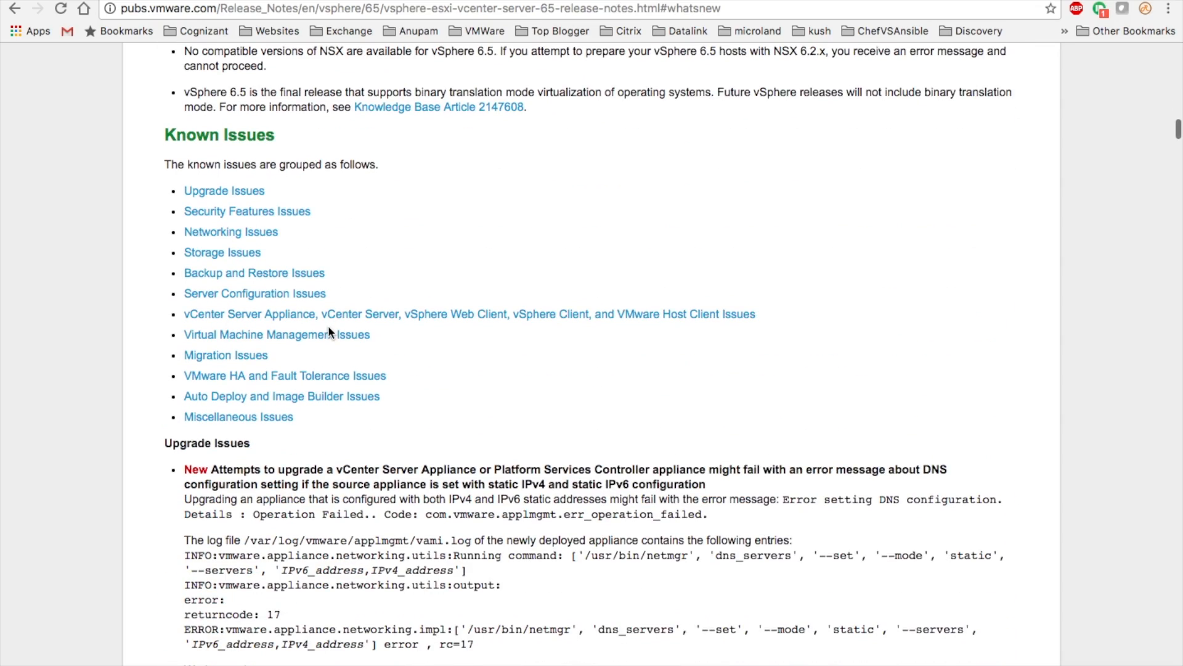
pyautogui.scroll(-1, 328, 333)
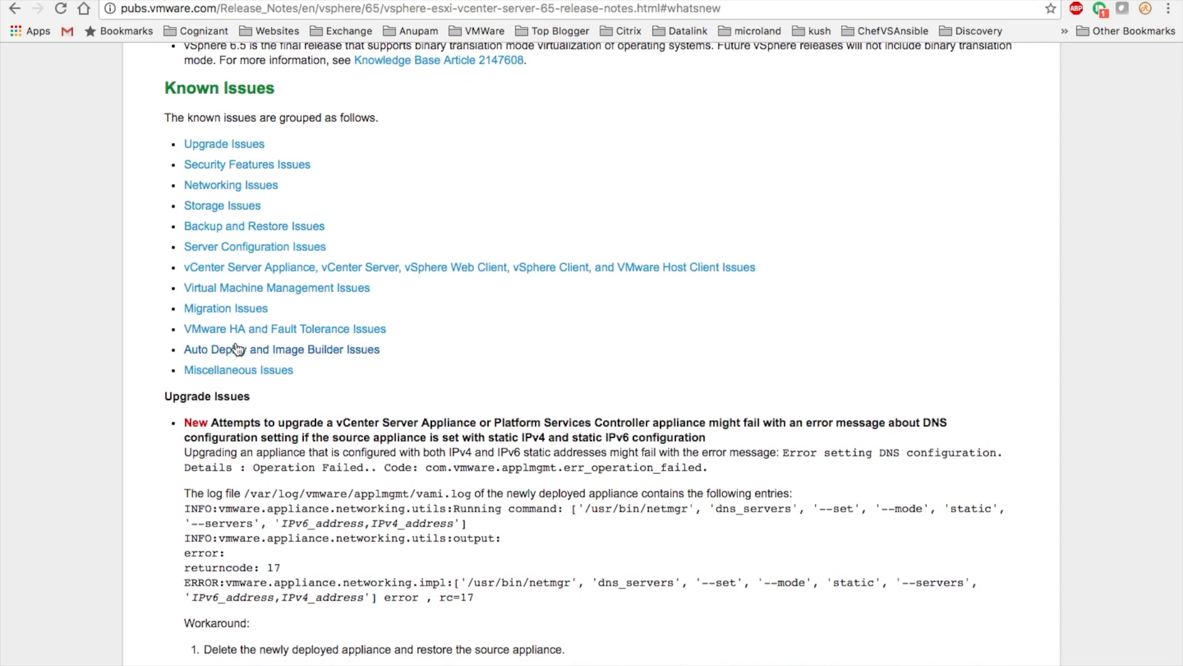
pyautogui.scroll(-4, 235, 347)
pyautogui.scroll(3, 238, 348)
pyautogui.scroll(-17, 238, 348)
pyautogui.scroll(5, 344, 343)
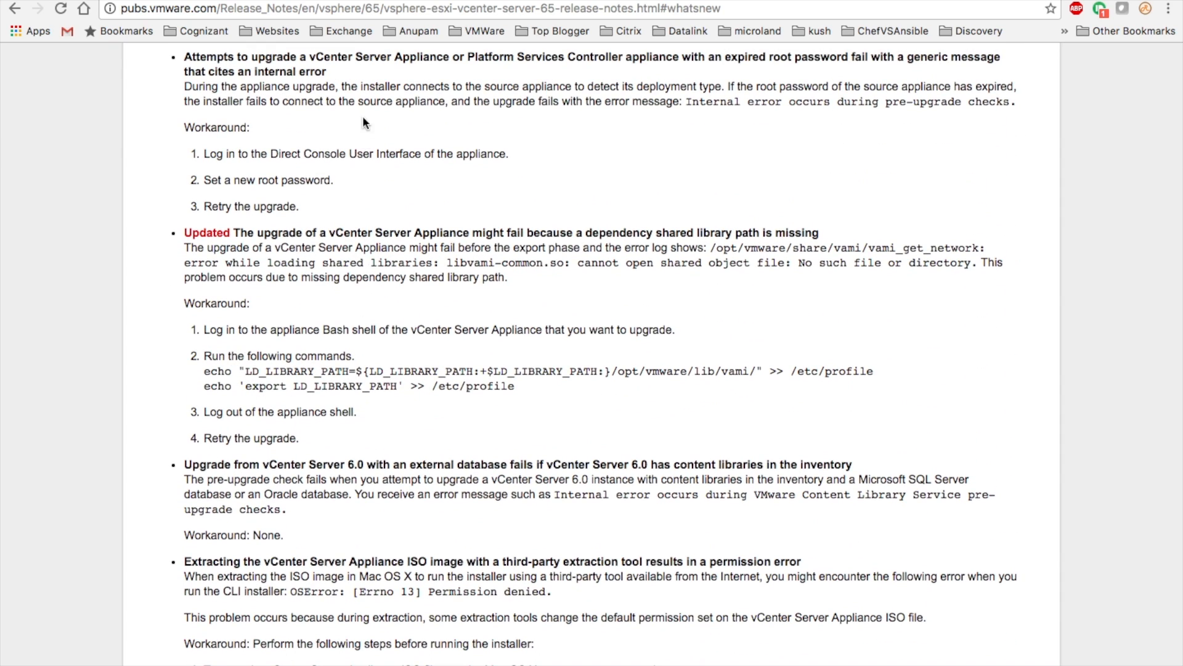
pyautogui.click(422, 0)
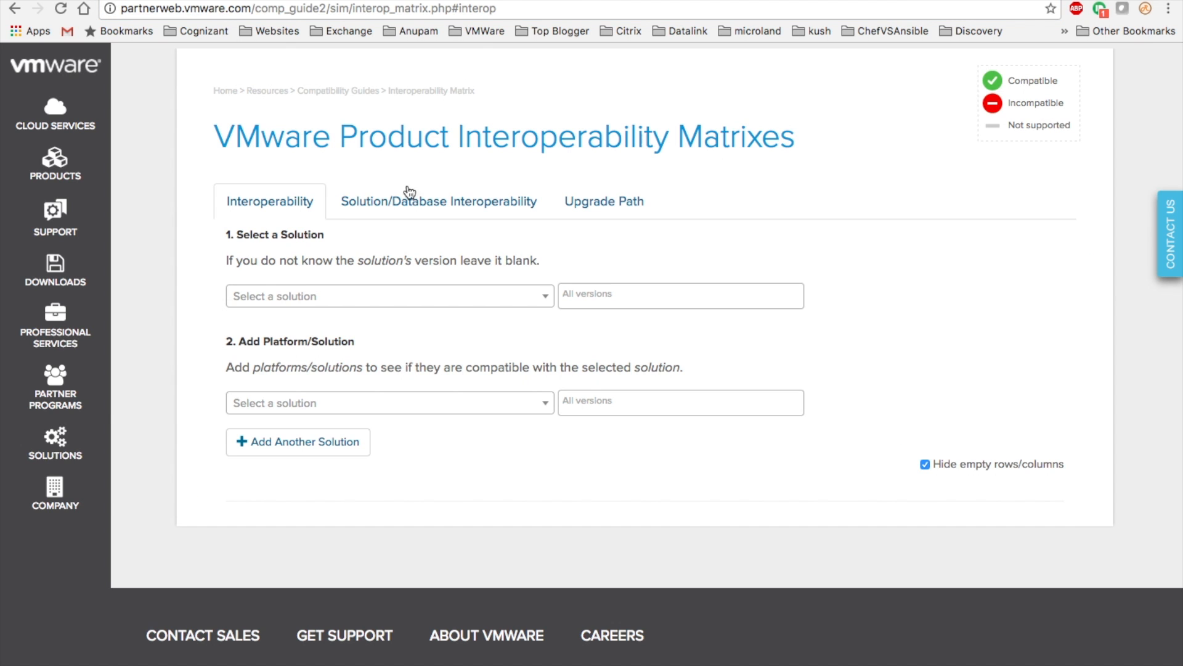
# Compare Solution/Database Interoperability with VMware vCenter Server as the chosen solution
pyautogui.click(414, 194)
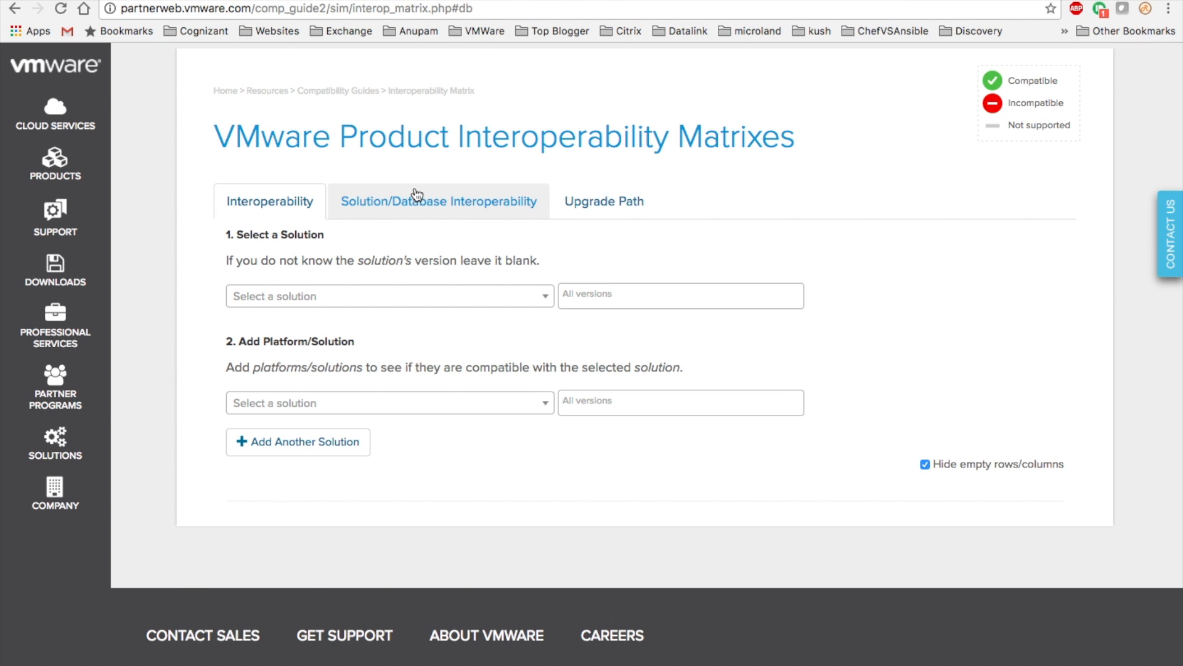
pyautogui.click(377, 299)
pyautogui.scroll(-1, 350, 422)
pyautogui.scroll(-3, 349, 423)
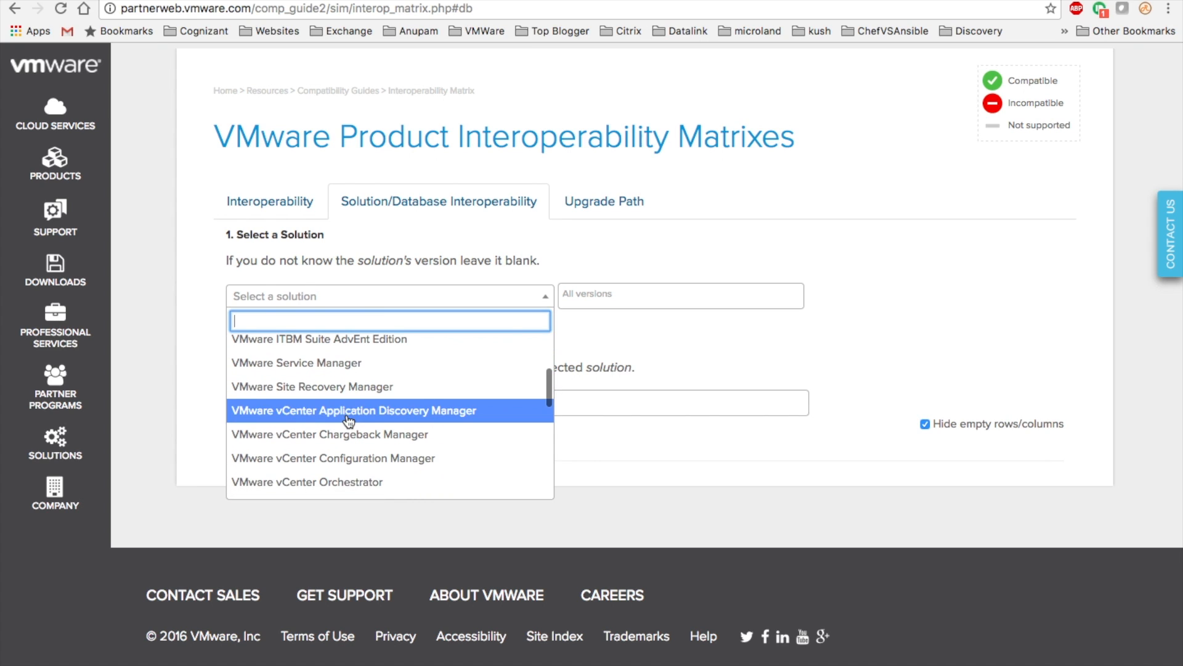
pyautogui.click(347, 478)
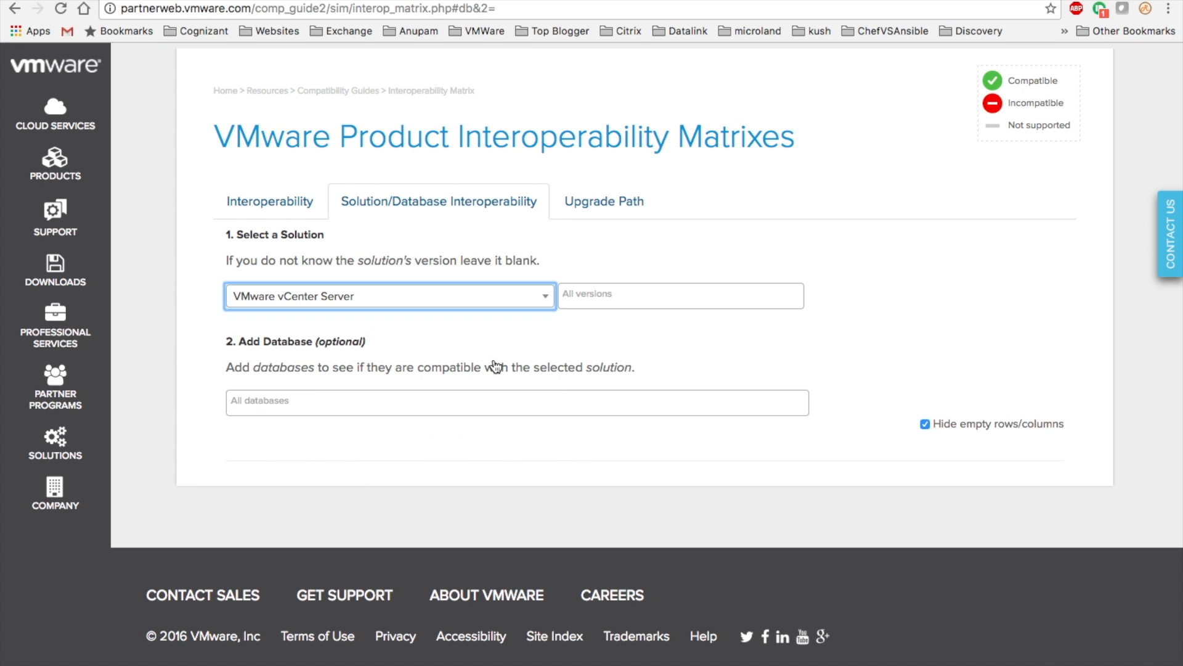
# Limit the comparison to version 6.5.0 and review the compatible SQL Server database editions
pyautogui.click(607, 296)
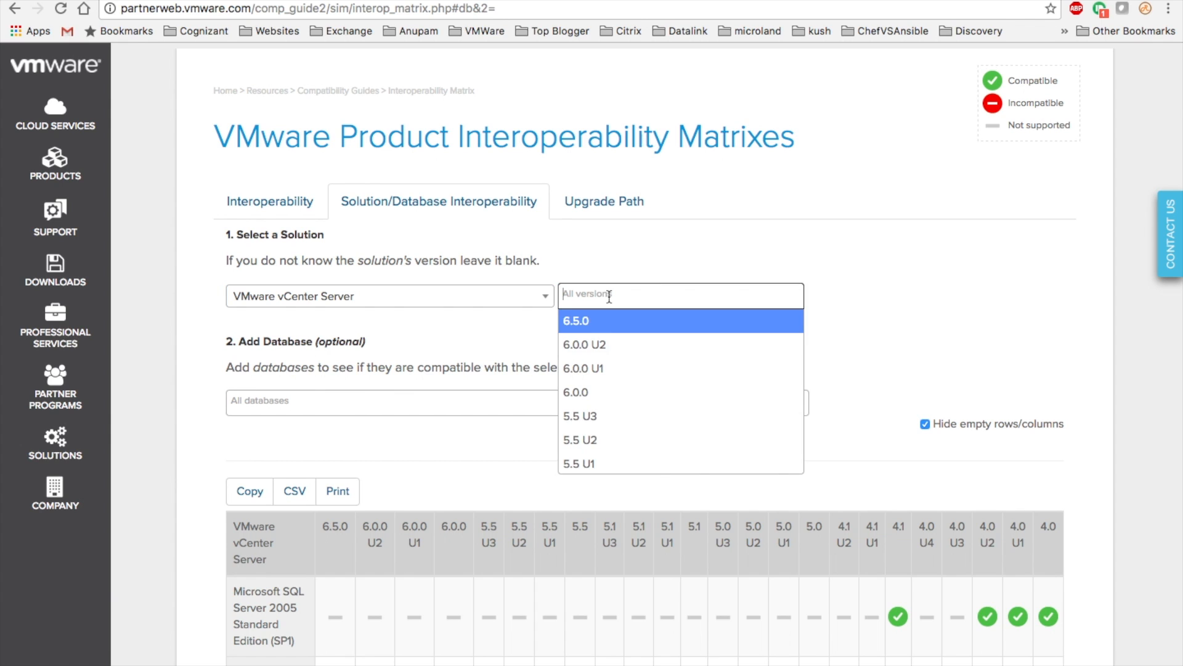
pyautogui.click(612, 320)
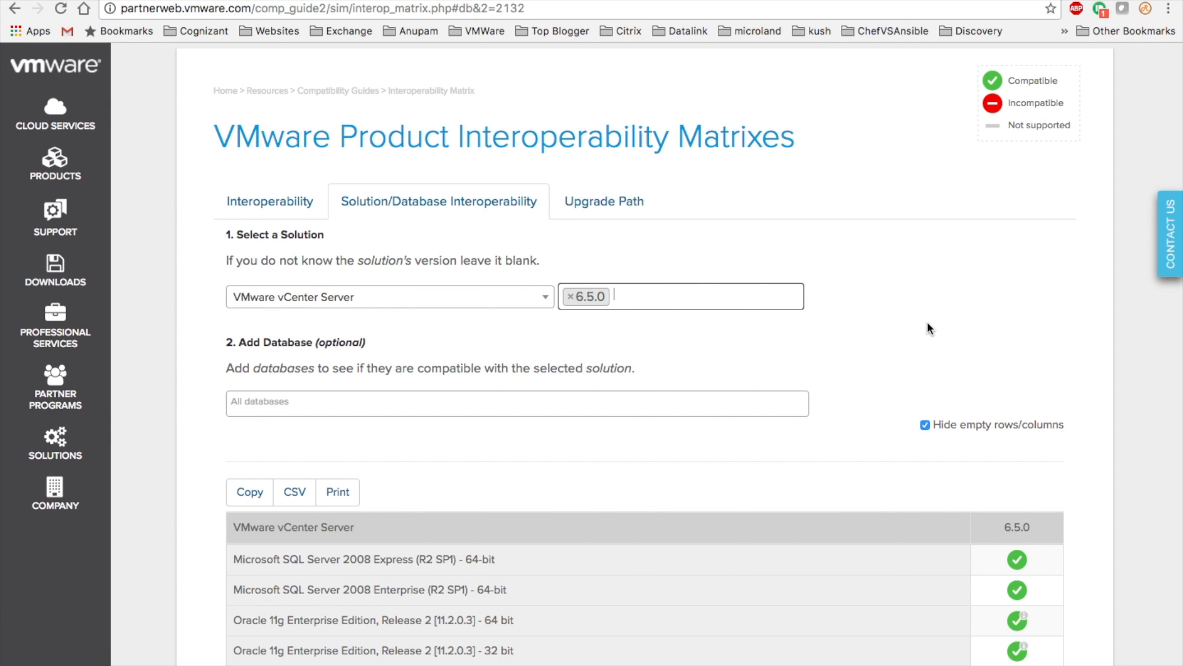
pyautogui.scroll(-10, 929, 328)
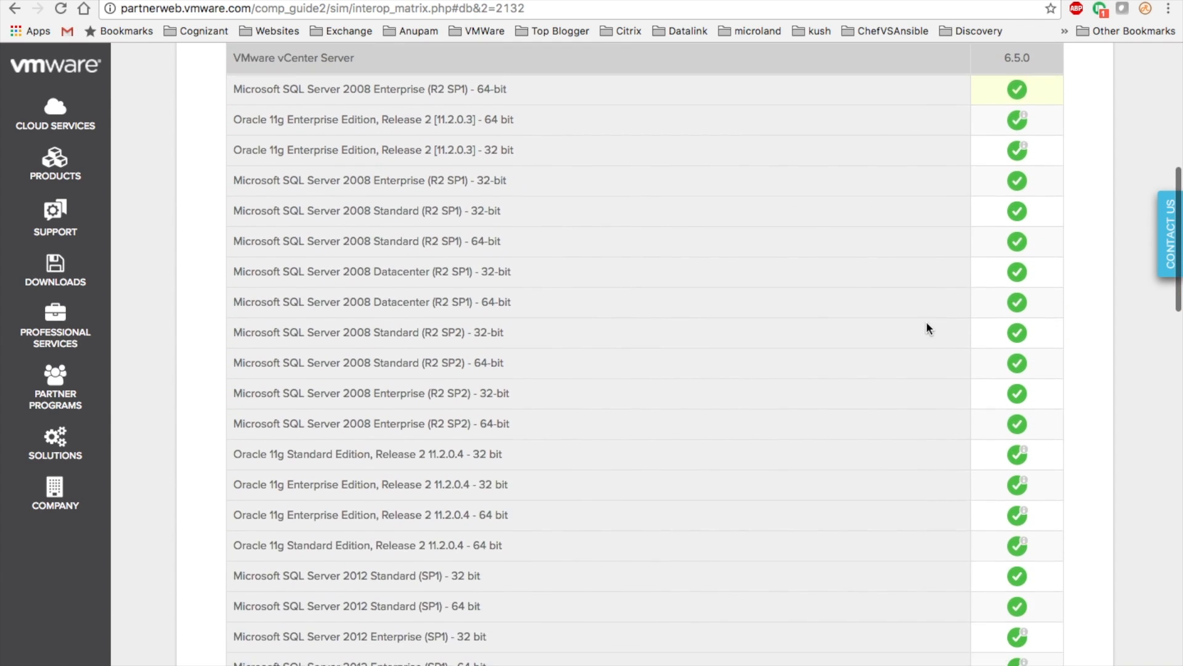
pyautogui.scroll(-8, 929, 329)
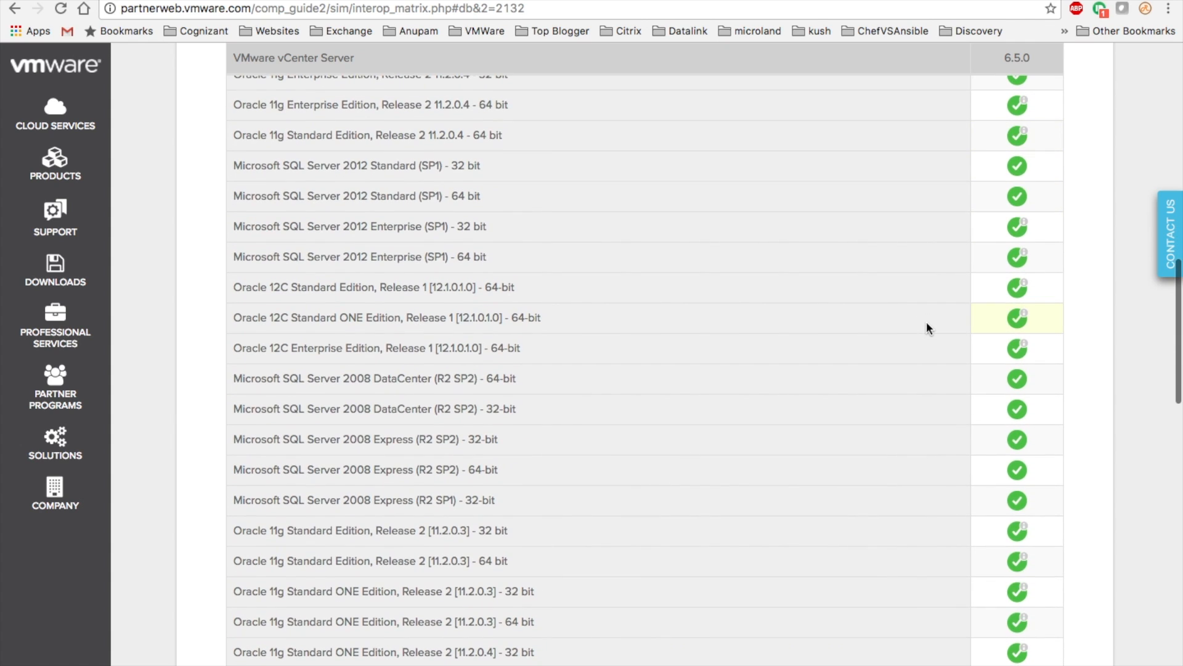
pyautogui.scroll(-9, 929, 328)
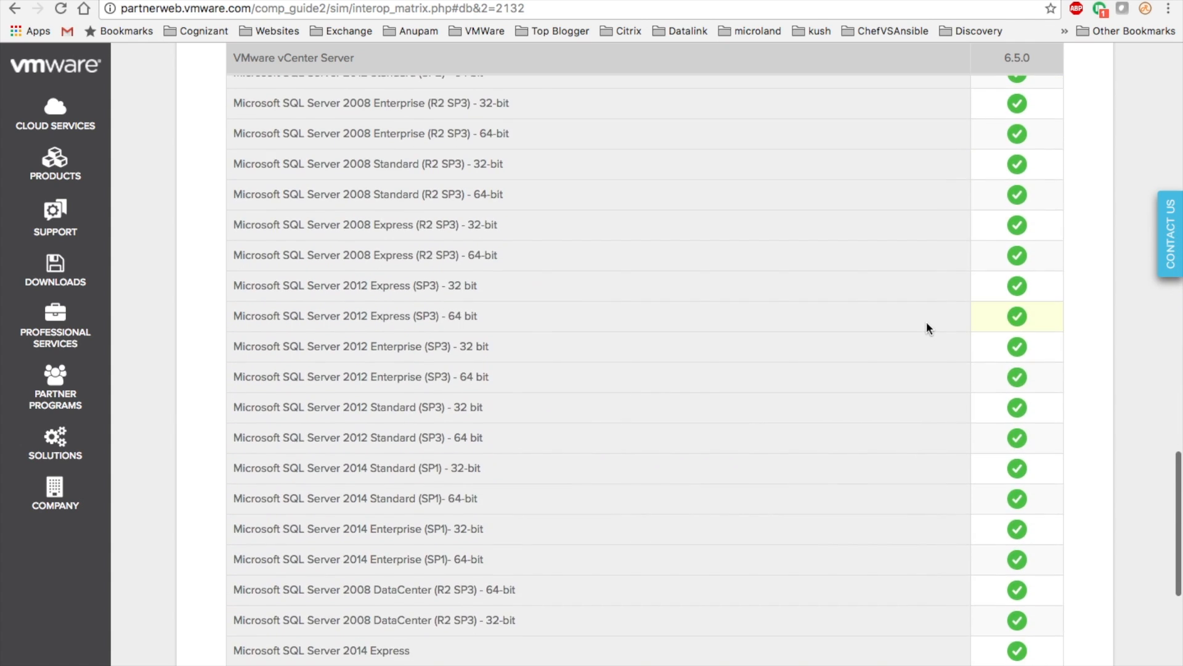
pyautogui.scroll(-1, 929, 329)
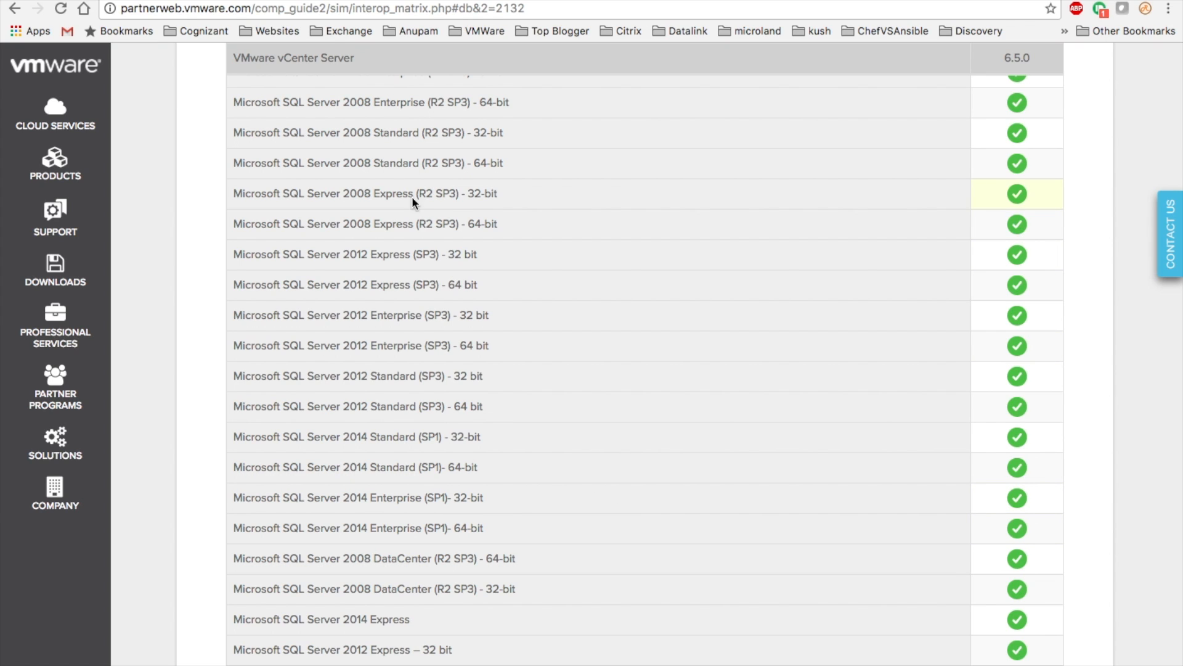
pyautogui.click(374, 0)
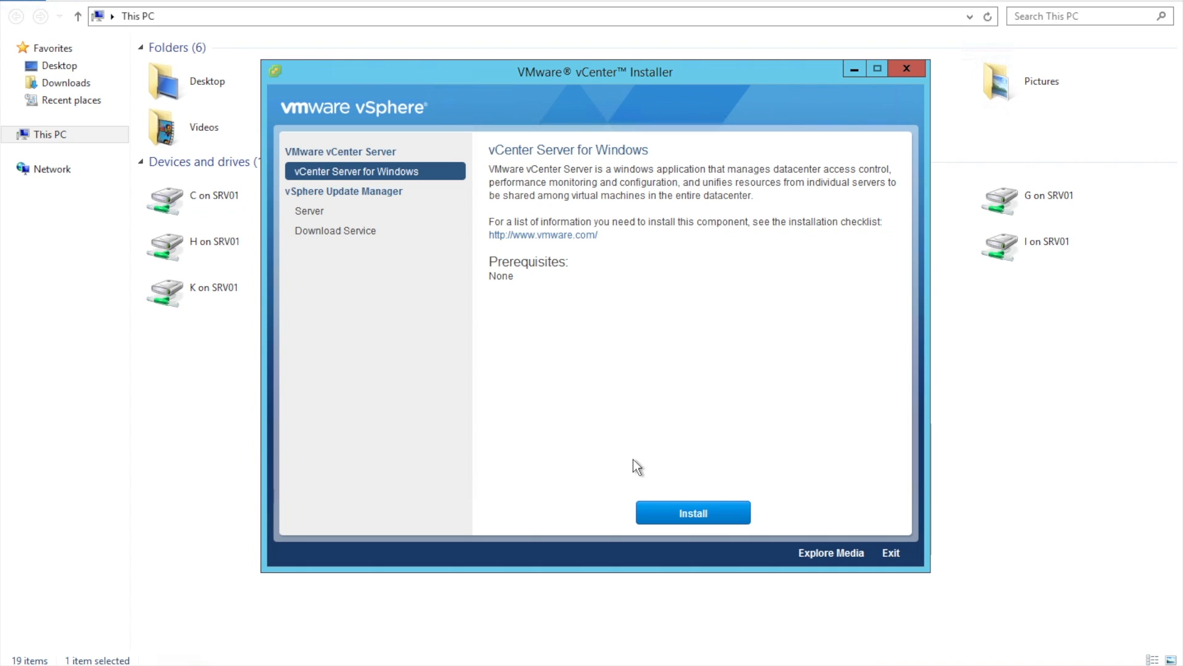
# Launch the vCenter Server for Windows installation to reach the 6.5.0 welcome page
pyautogui.click(694, 512)
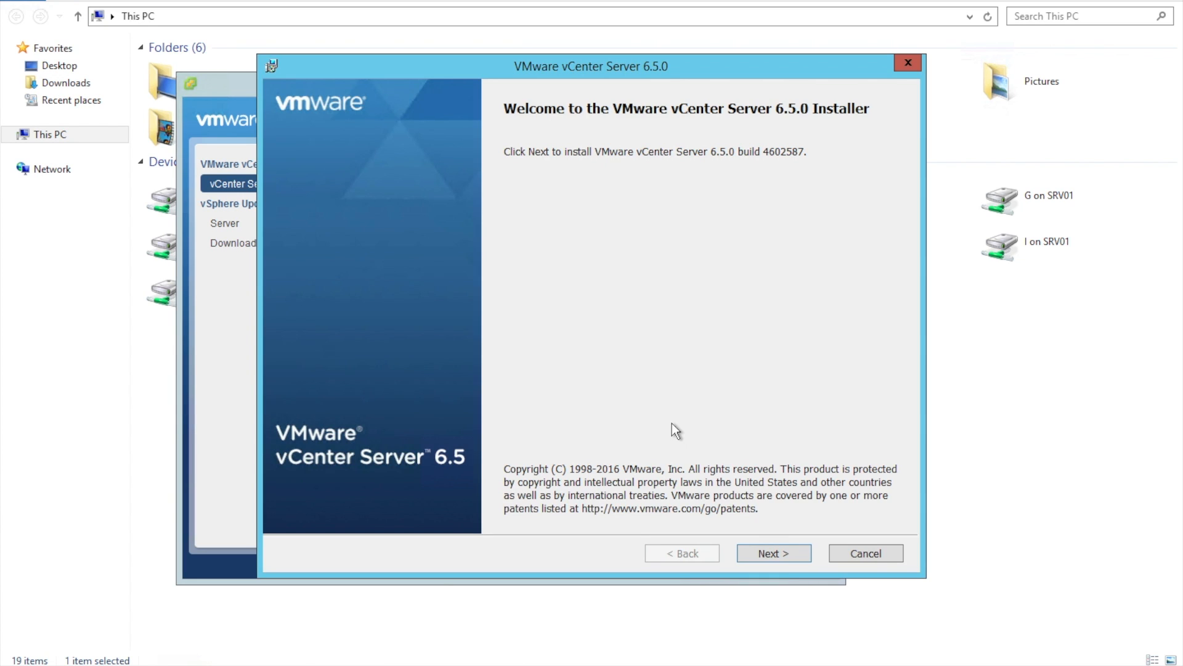
# Accept the licence terms and keep the vCenter Server with Embedded Platform Services Controller deployment
pyautogui.click(767, 554)
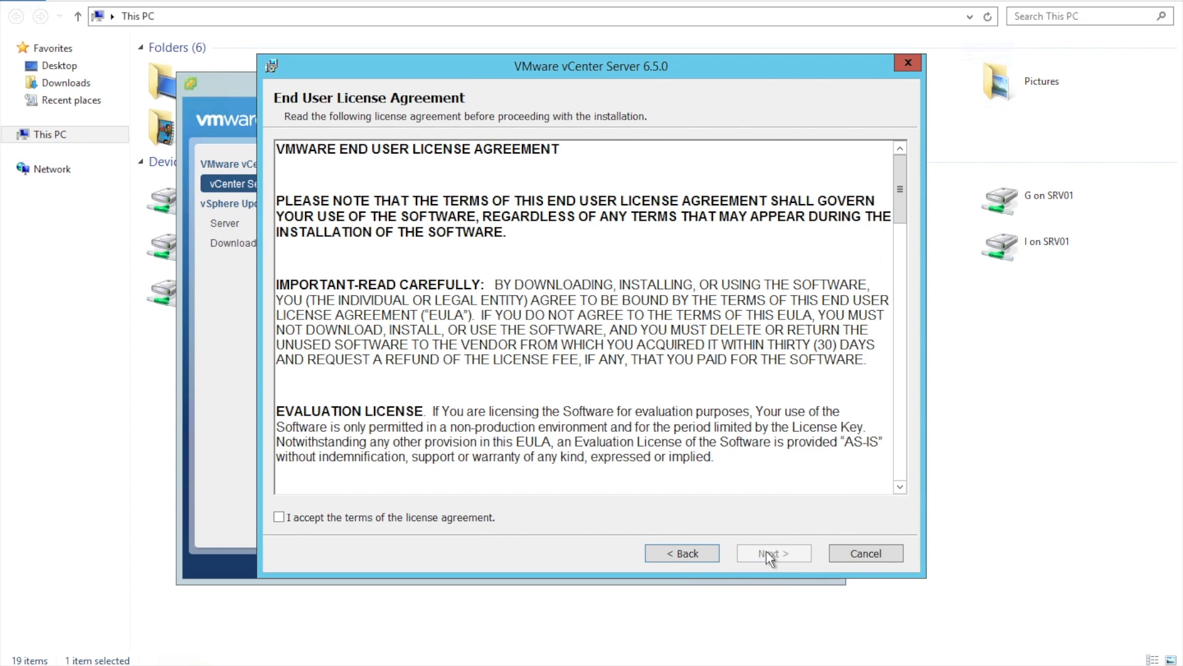
pyautogui.click(294, 520)
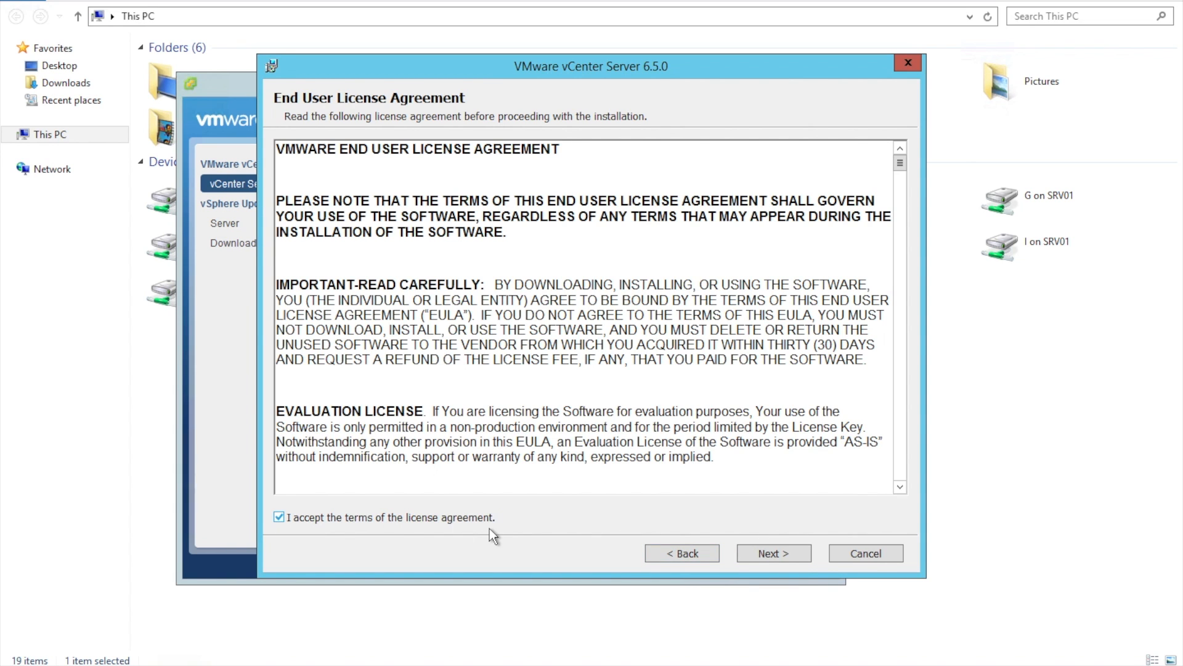
pyautogui.click(771, 550)
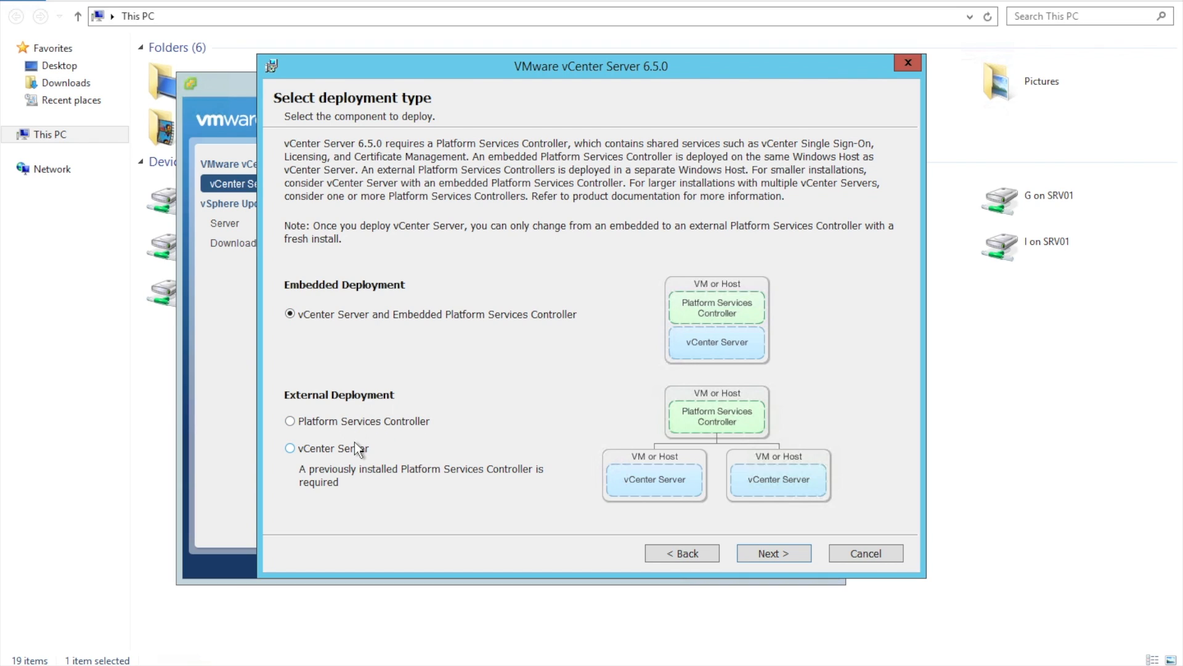
pyautogui.click(778, 554)
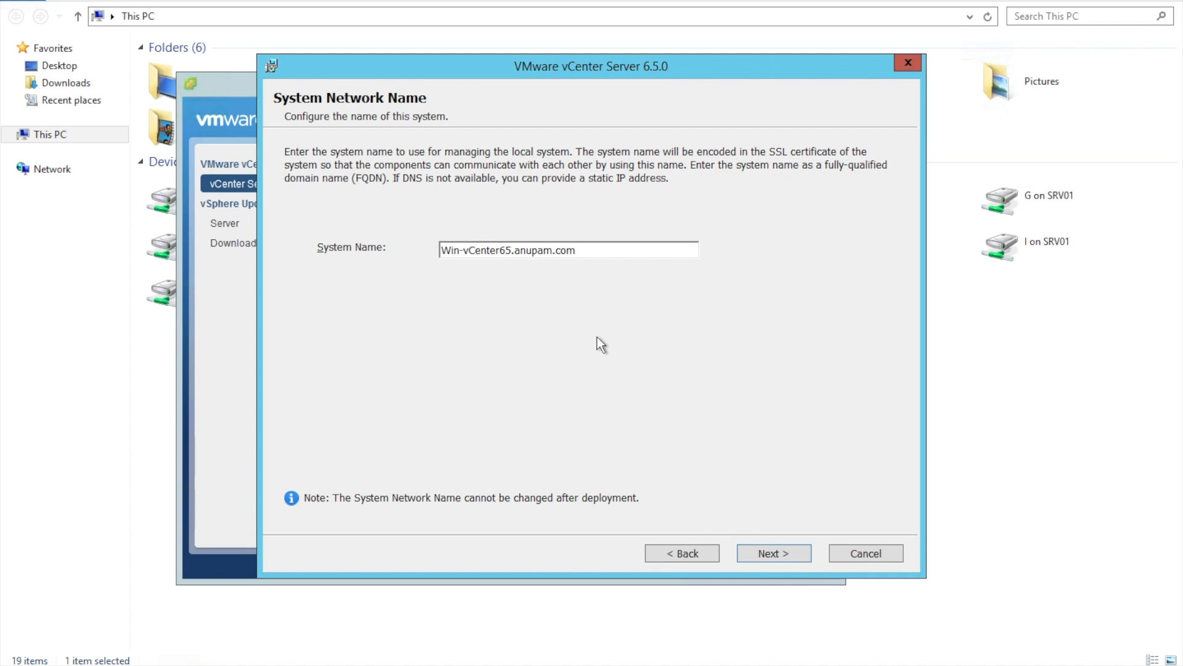
# Keep the system name, then enter and confirm the Single Sign-On password
pyautogui.click(767, 552)
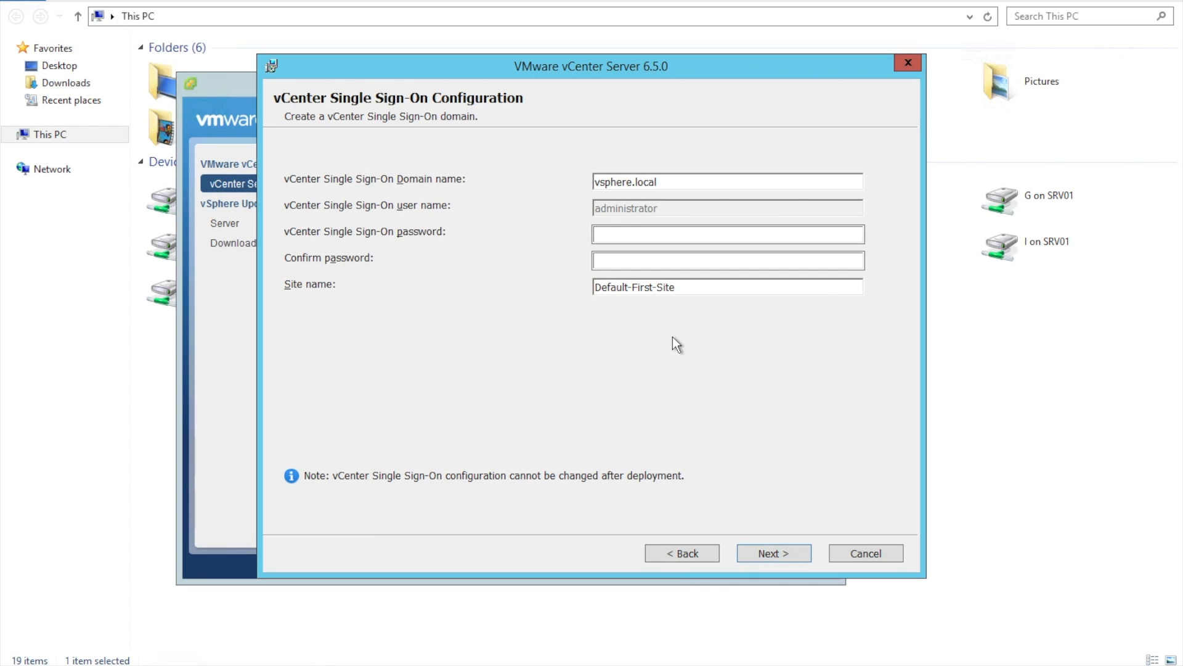
pyautogui.click(646, 235)
pyautogui.write('•••••••••••')
pyautogui.press('Tab')
pyautogui.write('••••••••••••')
# Replace vsphere in the SSO domain name, set site name Mumbai, keep the Local System account
pyautogui.doubleClick(631, 183)
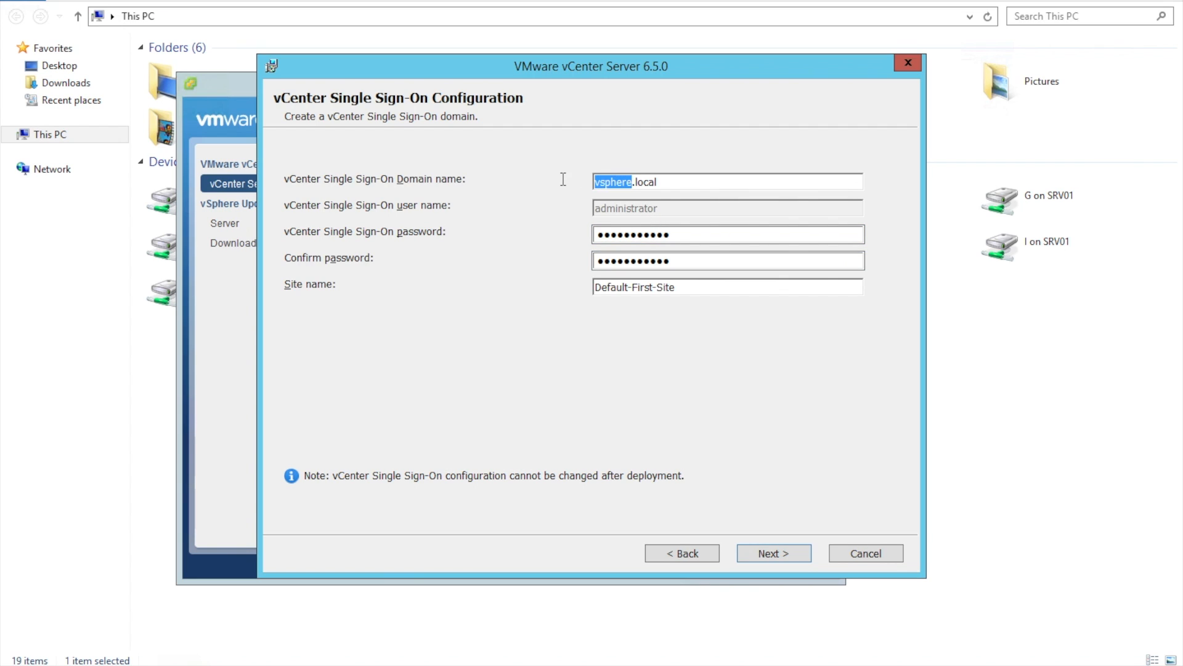
pyautogui.write('anupam')
pyautogui.press('Tab')
pyautogui.press('Tab')
pyautogui.press('Tab')
pyautogui.write('Mumbai')
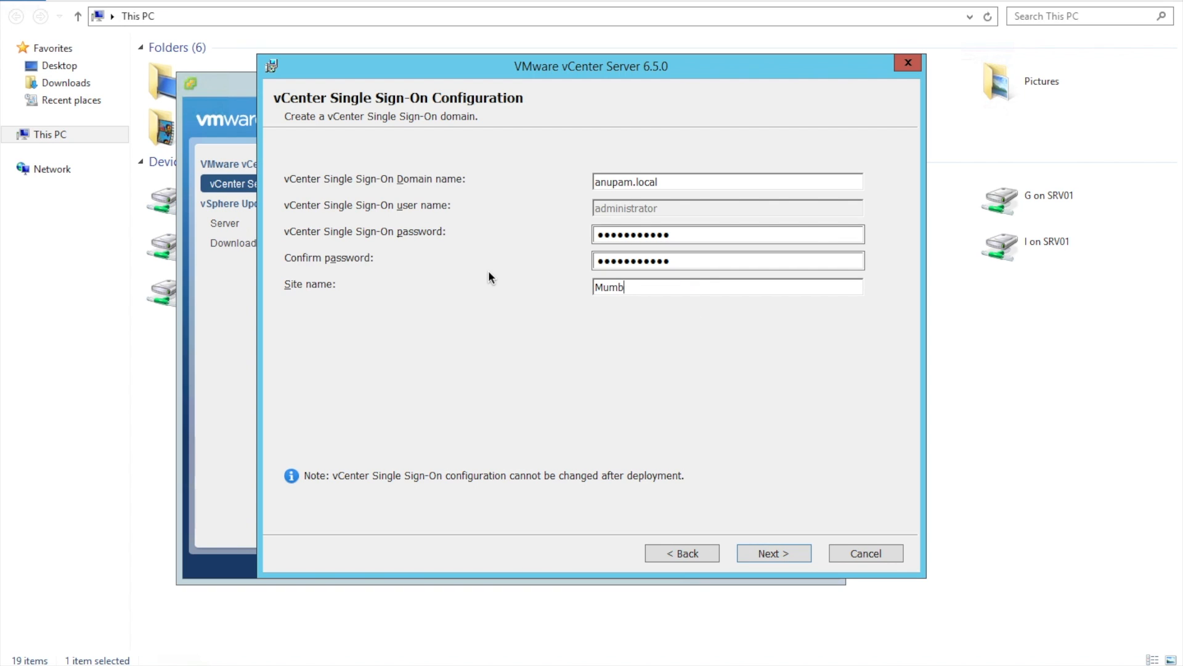
pyautogui.click(768, 553)
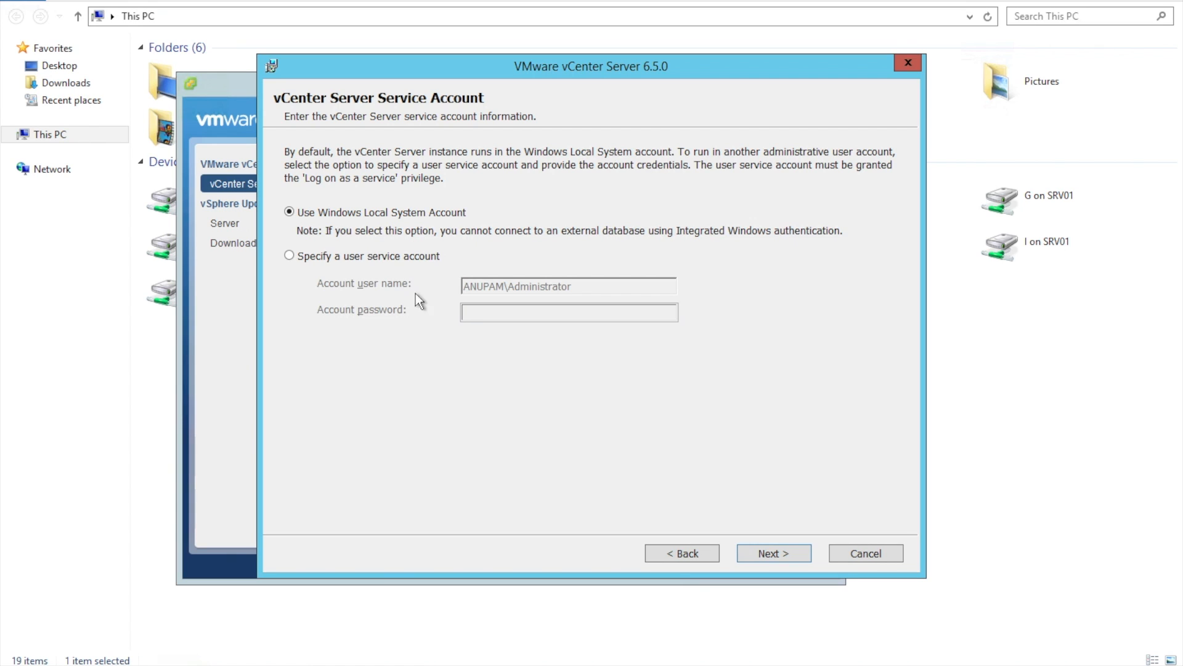
pyautogui.click(761, 554)
pyautogui.click(762, 554)
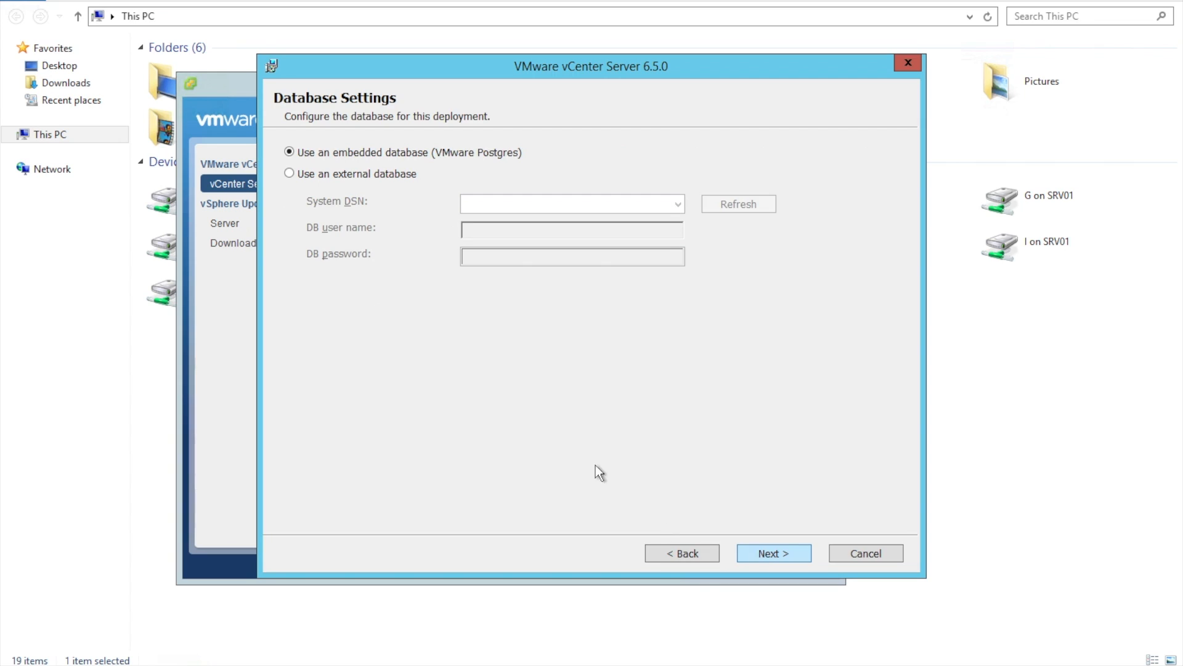
# Choose 'Use an external database' and find the System DSN list still empty
pyautogui.click(361, 175)
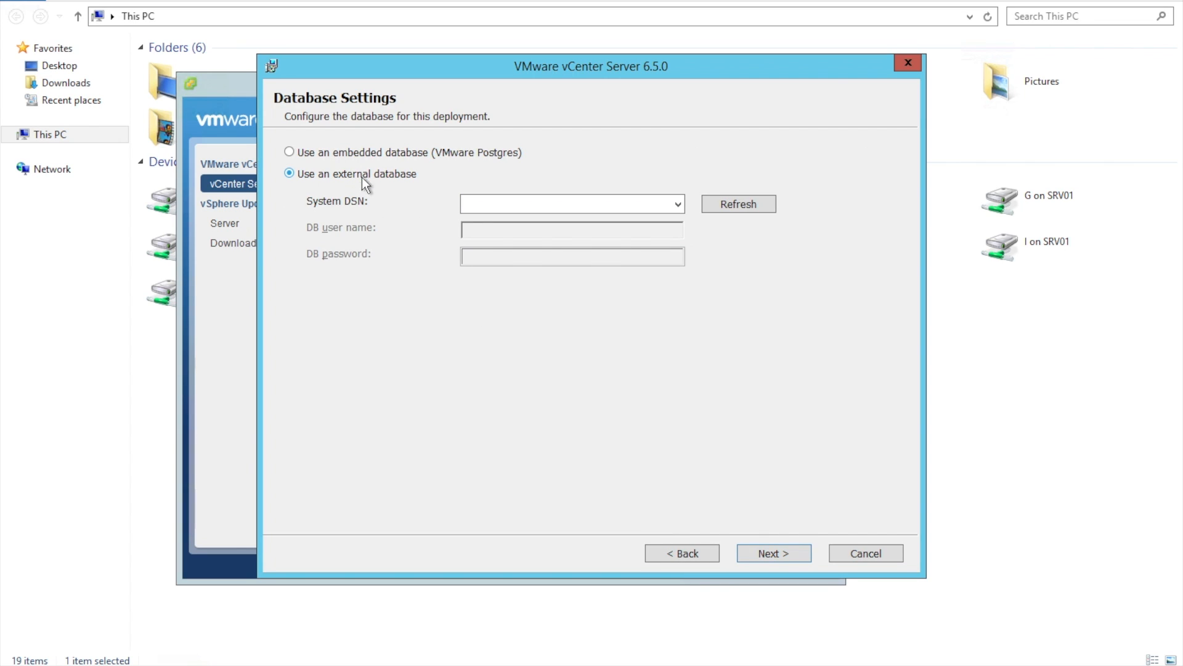
pyautogui.click(674, 204)
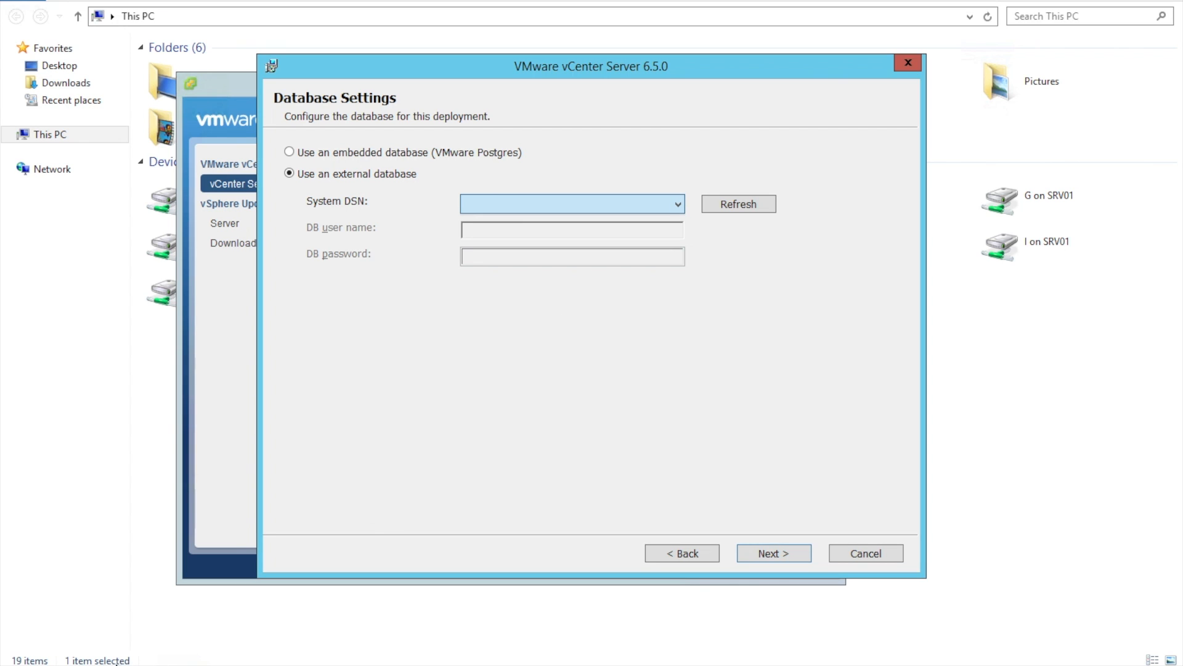
pyautogui.press('super')
# Open ODBC Data Sources (64-bit) and add a System DSN using SQL Server Native Client 11.0
pyautogui.write('odbC Data Sources (64-bit')
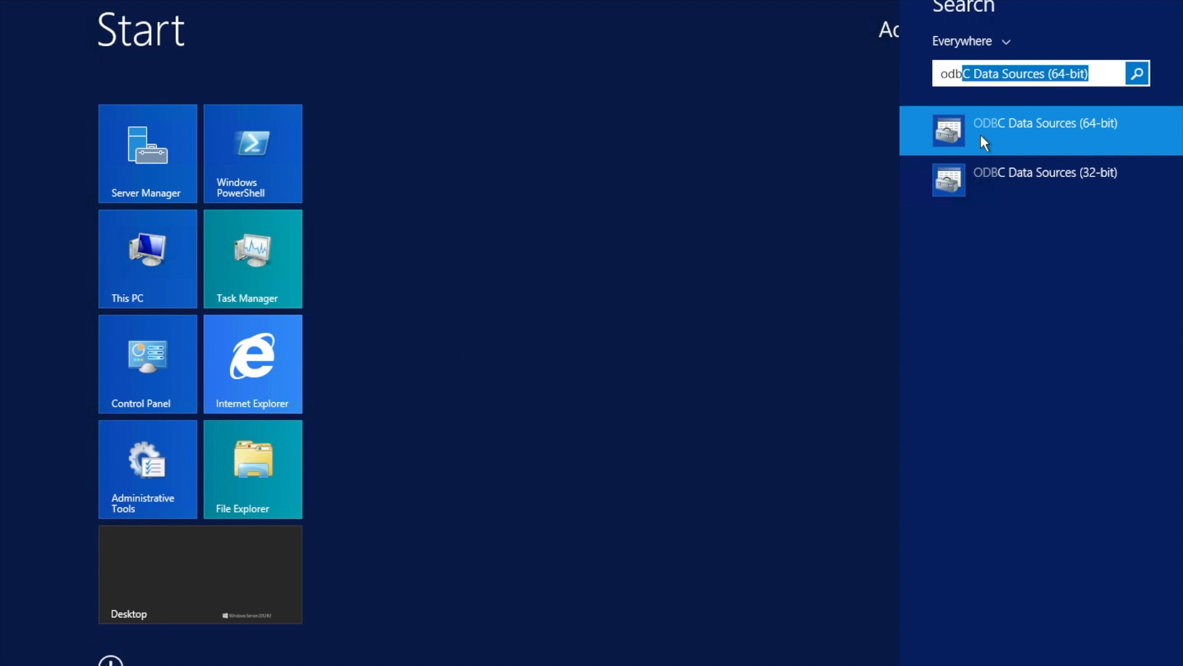
pyautogui.click(981, 135)
pyautogui.click(432, 196)
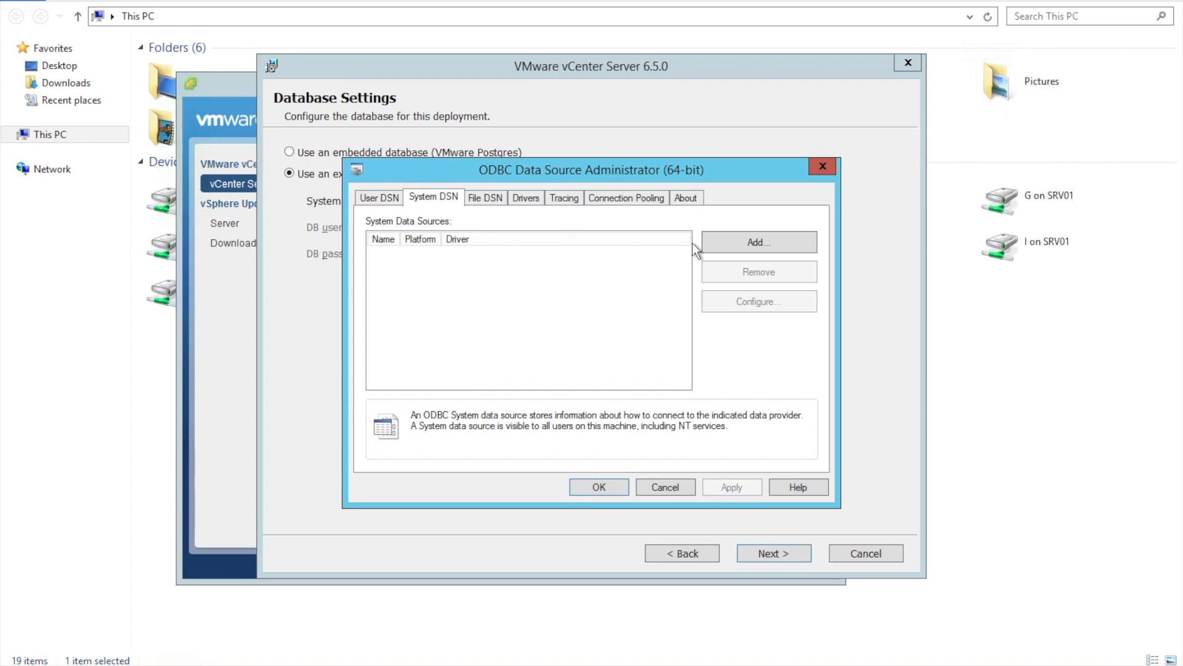
pyautogui.click(758, 244)
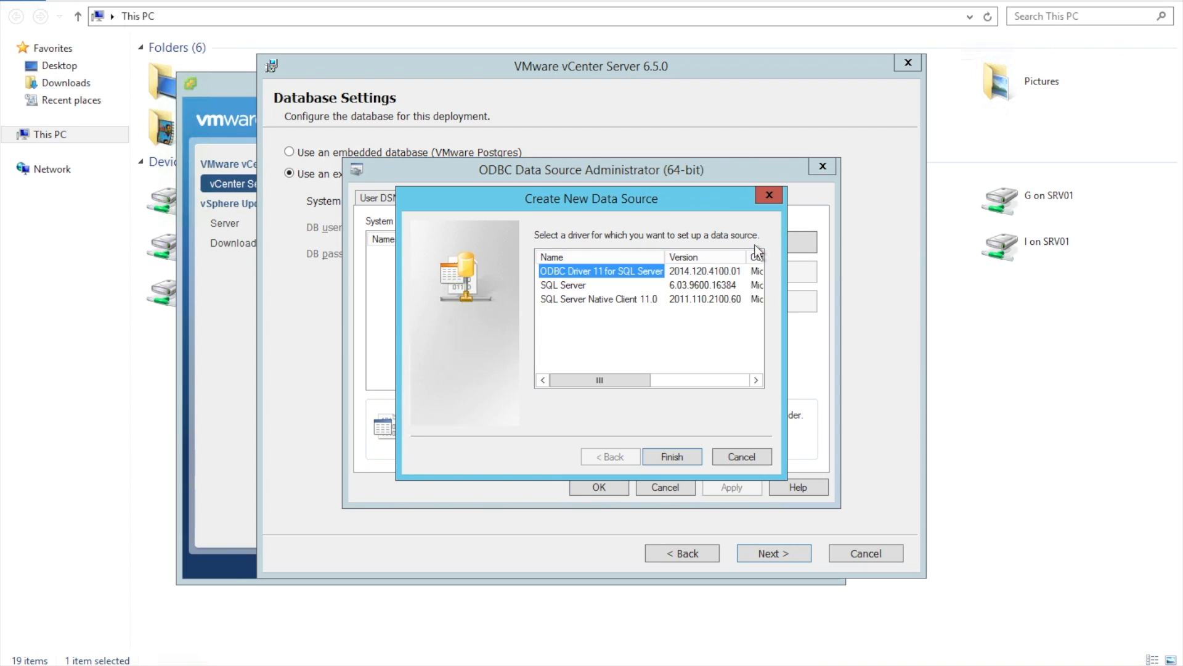
pyautogui.click(566, 301)
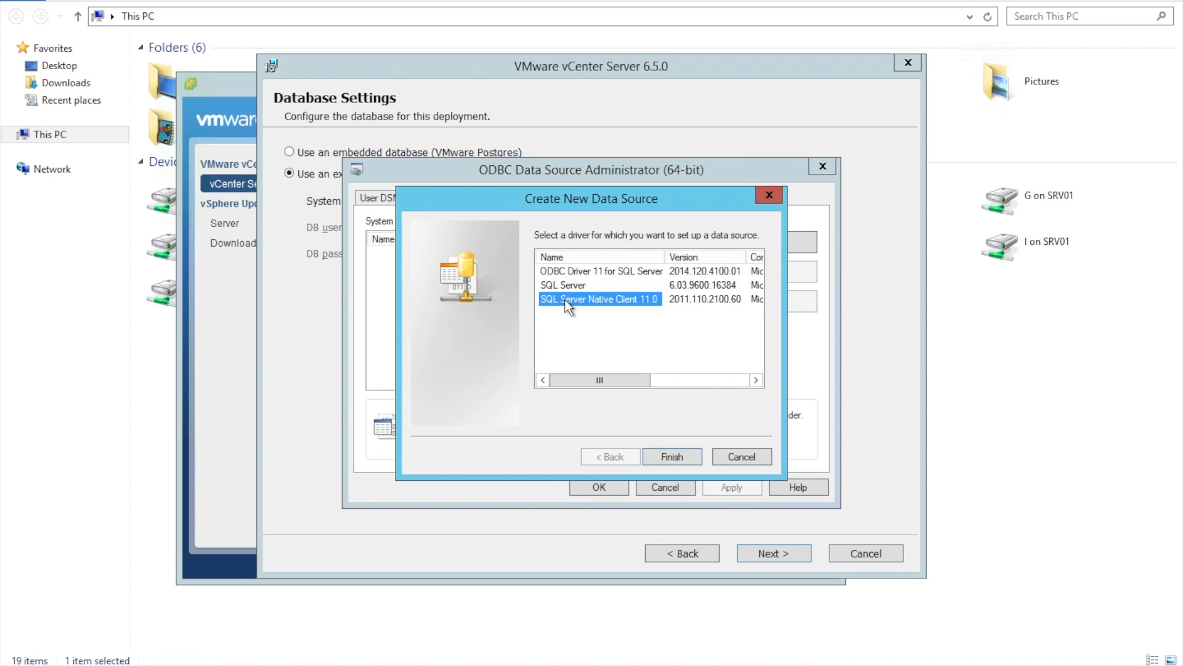
pyautogui.click(662, 460)
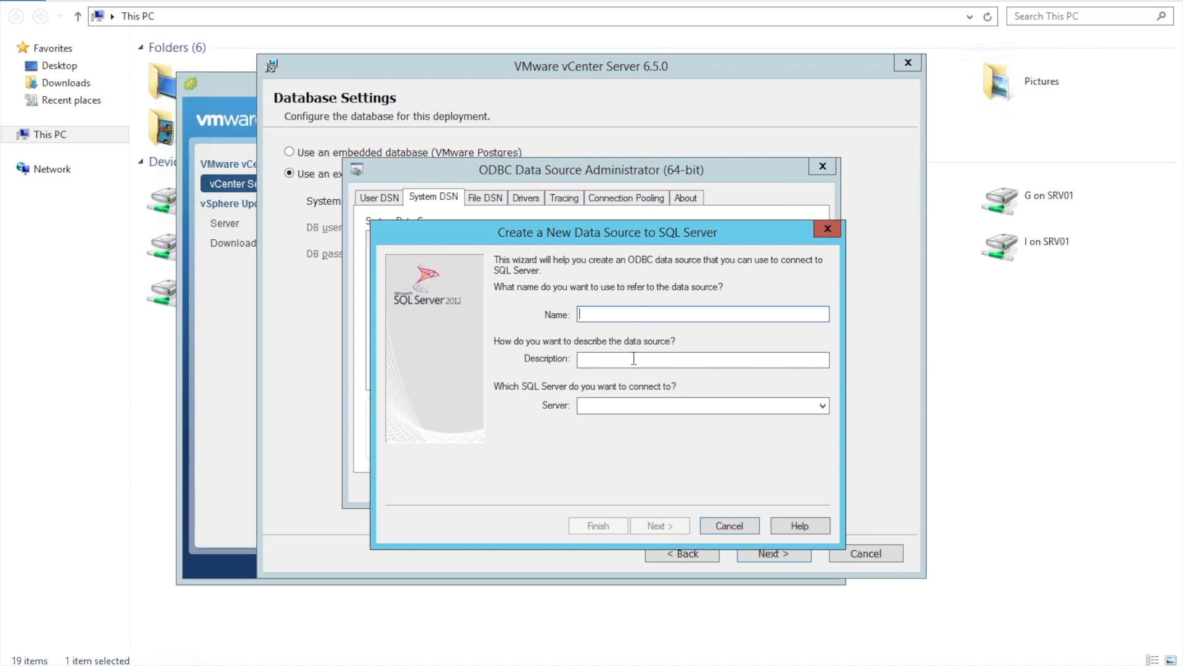
# Name the DSN vCenter6.5, server localhost, description 'DB for vcenter'
pyautogui.write('vCe')
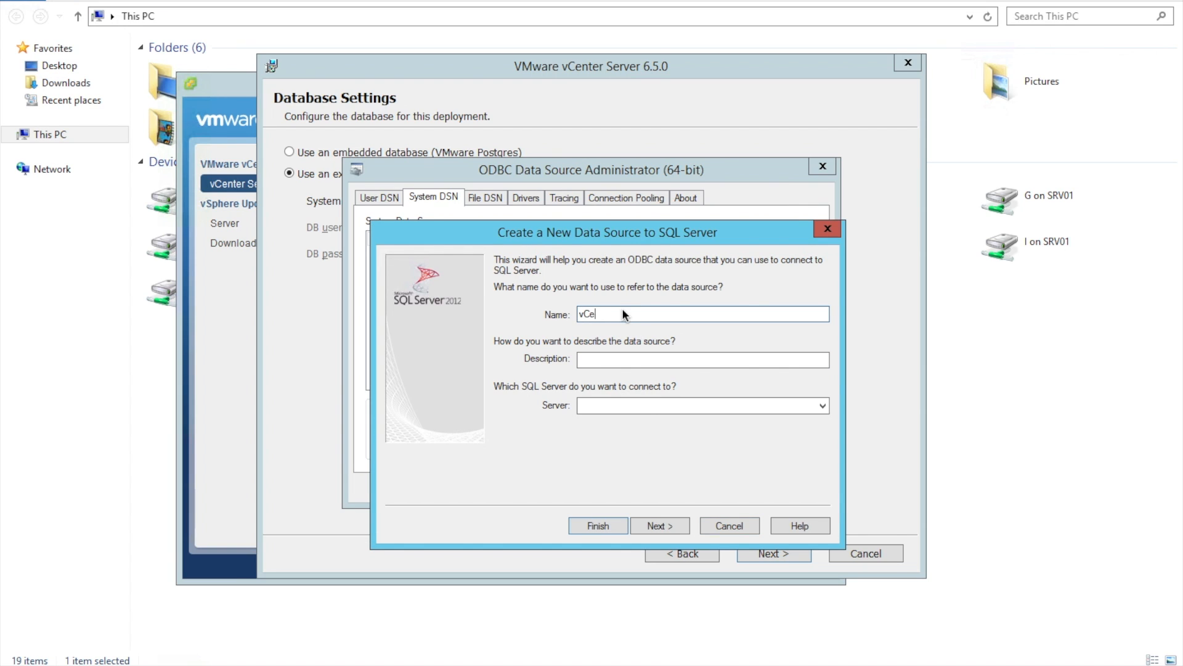
pyautogui.write('nter6.5')
pyautogui.click(660, 405)
pyautogui.write('localhost')
pyautogui.click(711, 359)
pyautogui.write('DB')
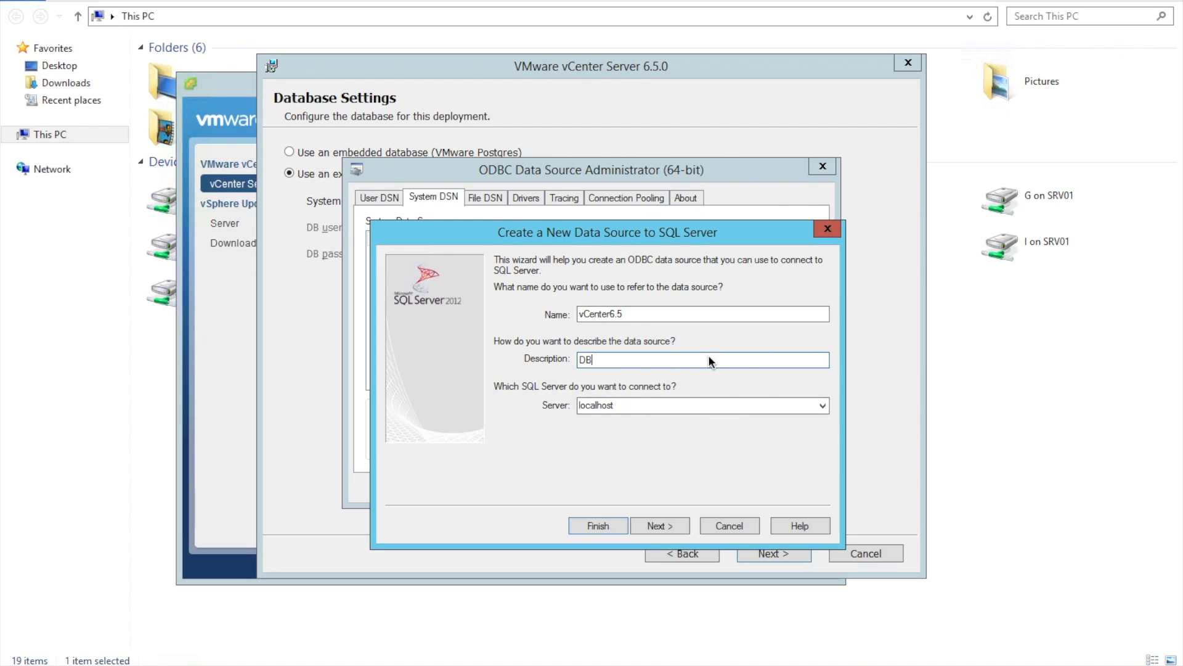
pyautogui.write(' for vcenter')
pyautogui.click(668, 523)
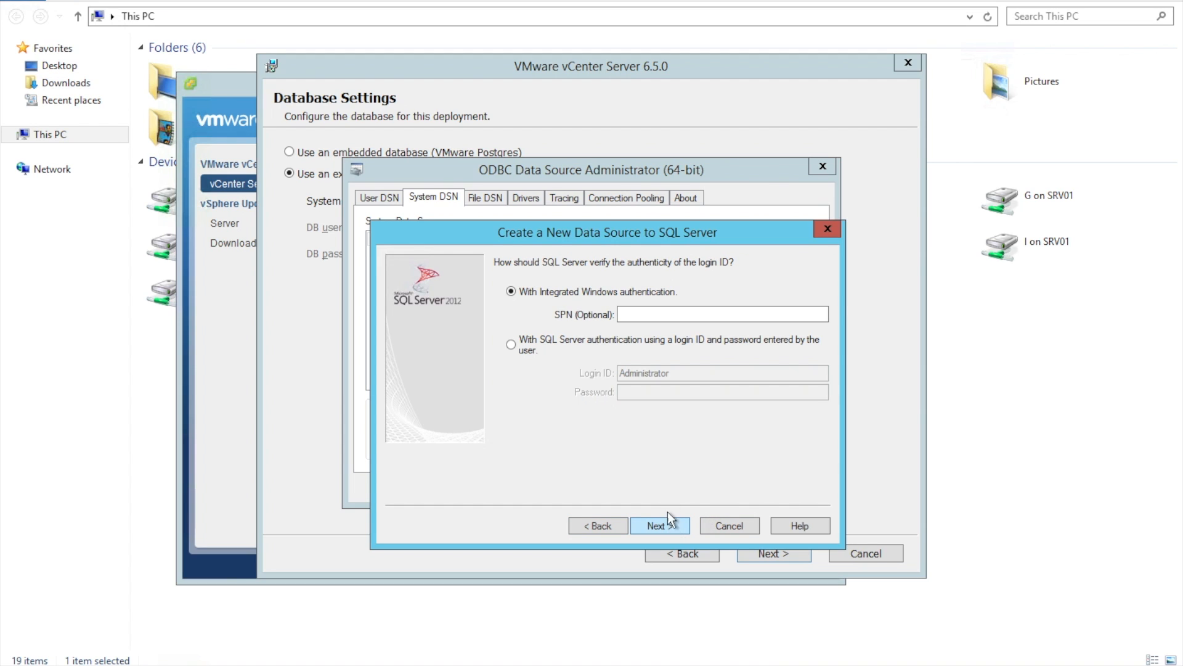
# Use SQL Server authentication with login sa and its password
pyautogui.click(558, 339)
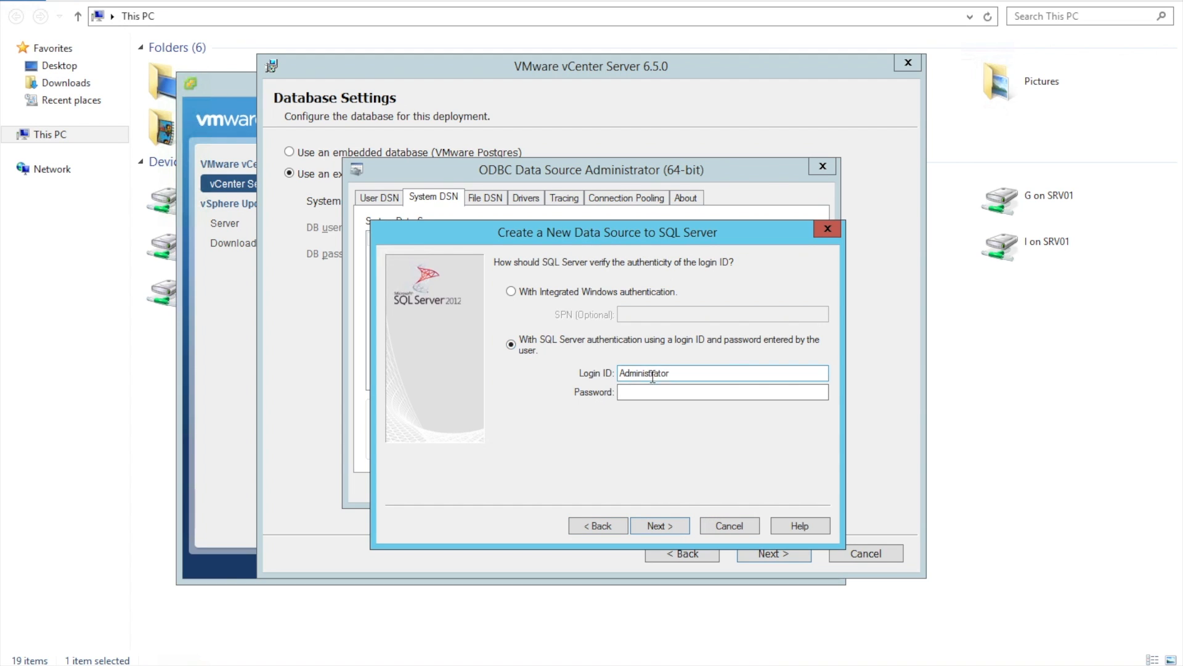
pyautogui.doubleClick(645, 377)
pyautogui.write('sa')
pyautogui.press('Tab')
pyautogui.write('*********')
pyautogui.click(663, 525)
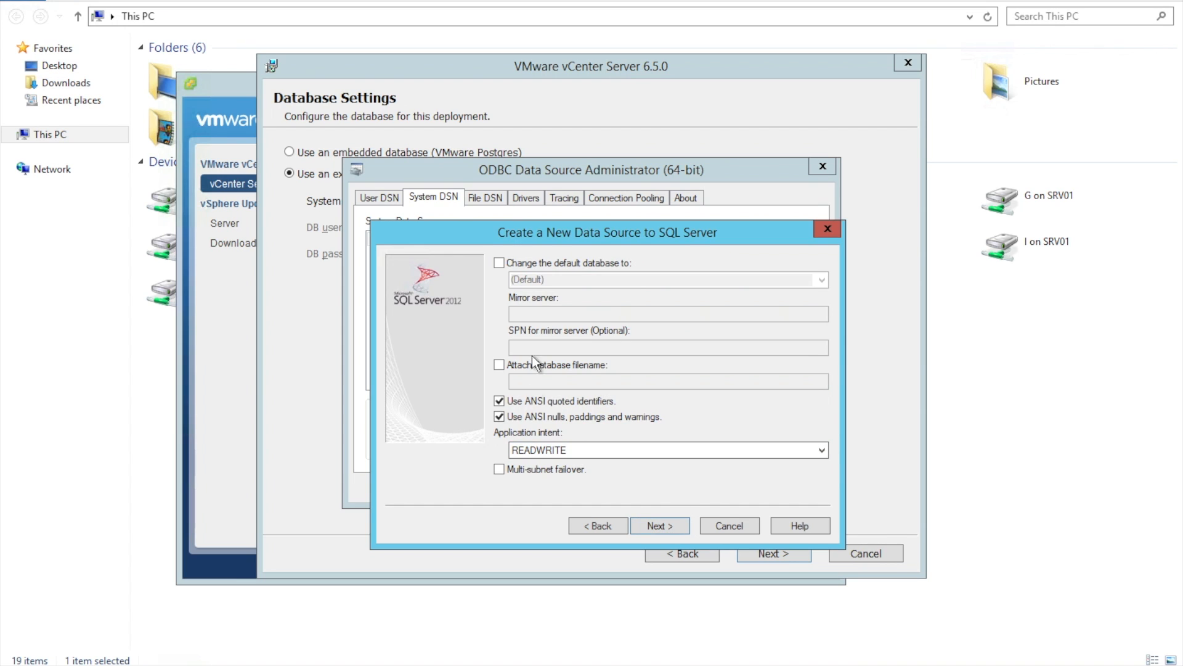
# Set vCenter65 as the default database with READWRITE application intent and finish the DSN
pyautogui.click(583, 267)
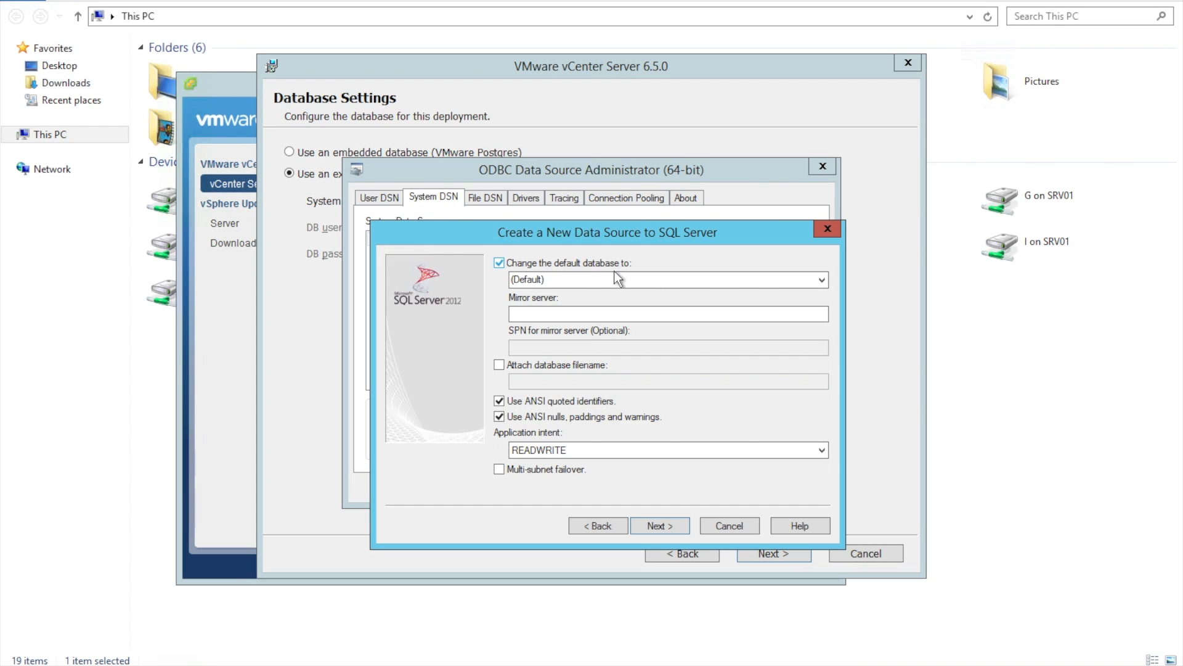
pyautogui.click(821, 280)
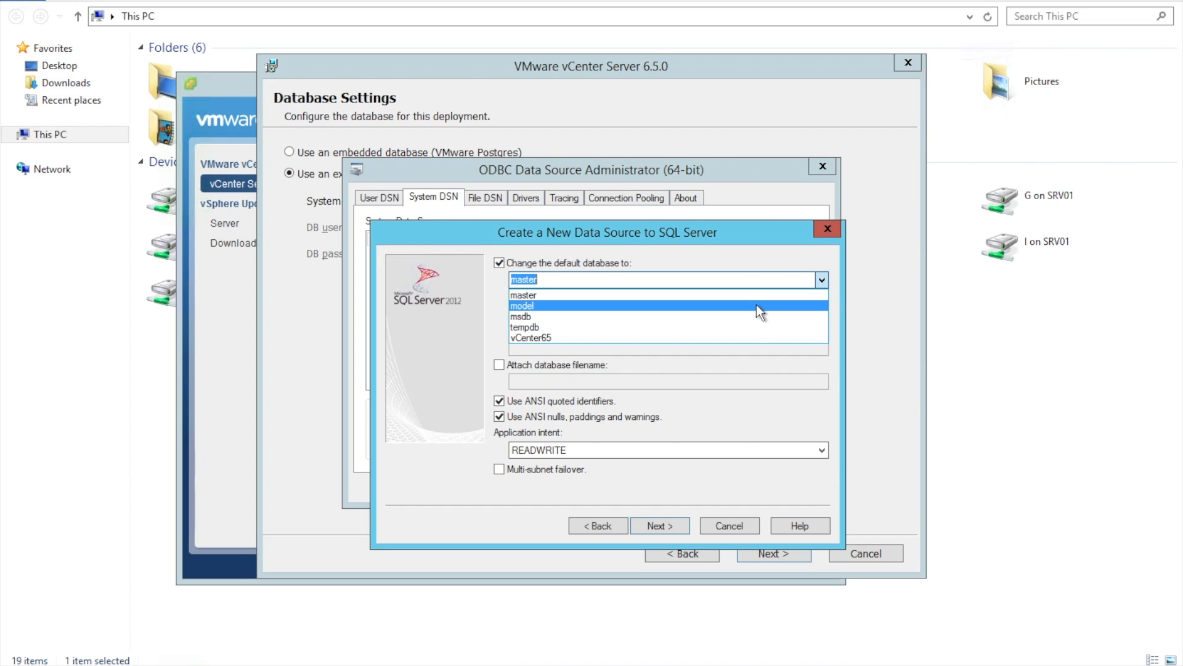
pyautogui.click(747, 336)
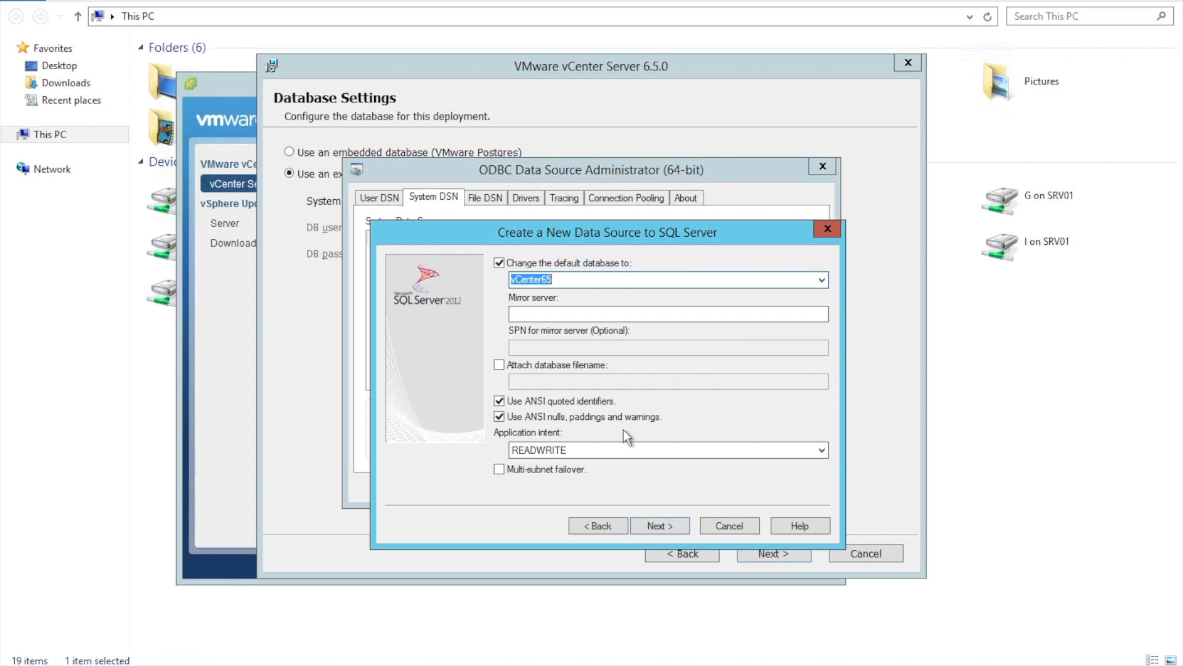
pyautogui.click(596, 445)
pyautogui.click(601, 464)
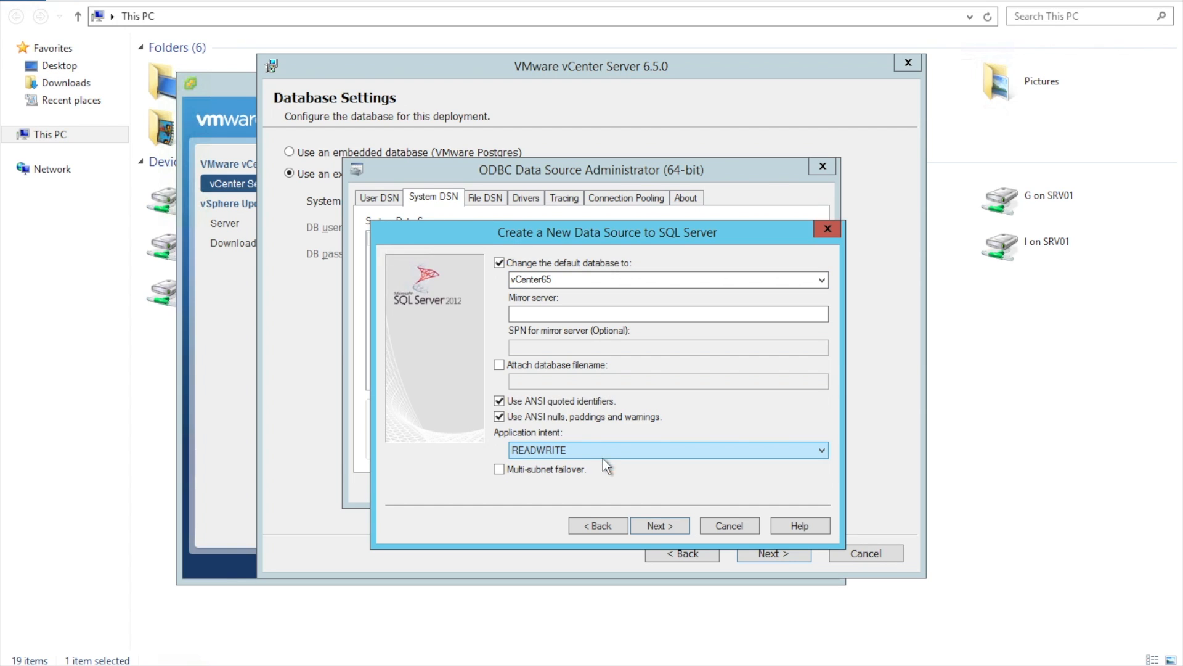
pyautogui.click(661, 524)
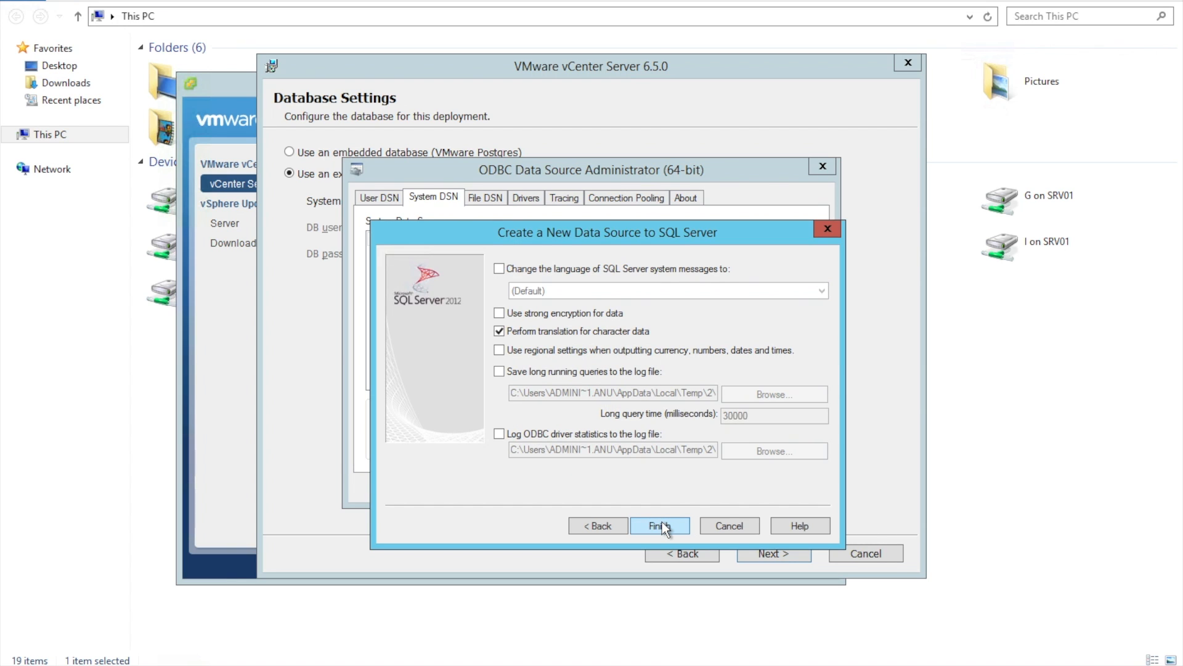
pyautogui.click(660, 525)
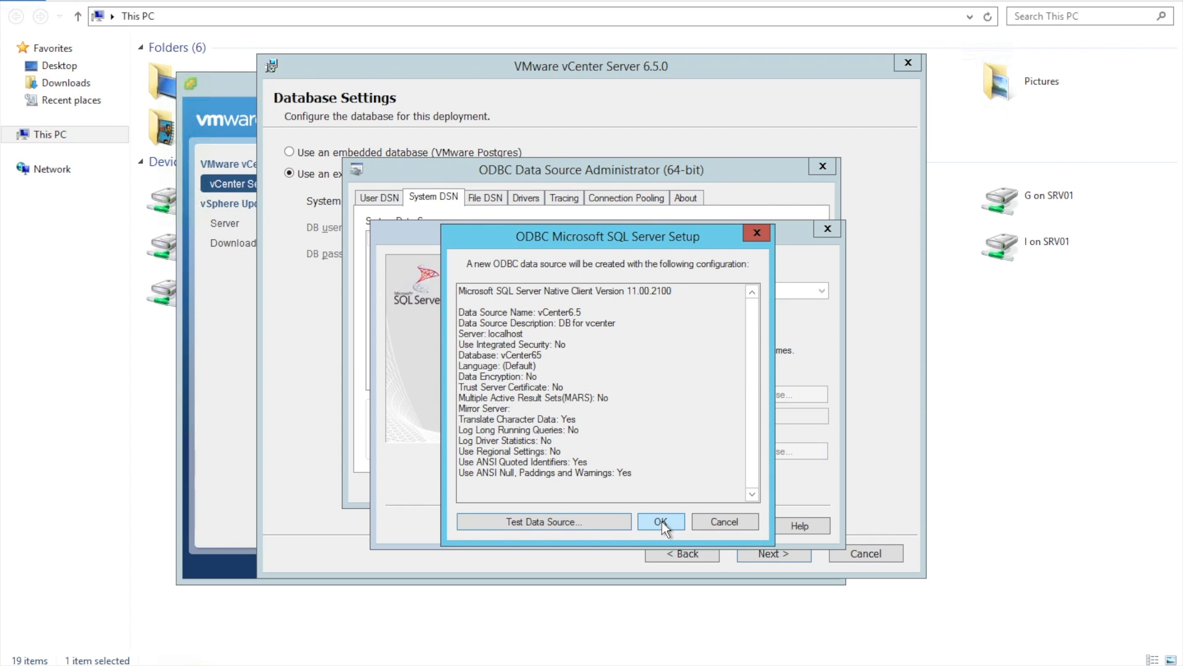
# Test the vCenter6.5 data source successfully and close the ODBC Data Source Administrator
pyautogui.click(572, 527)
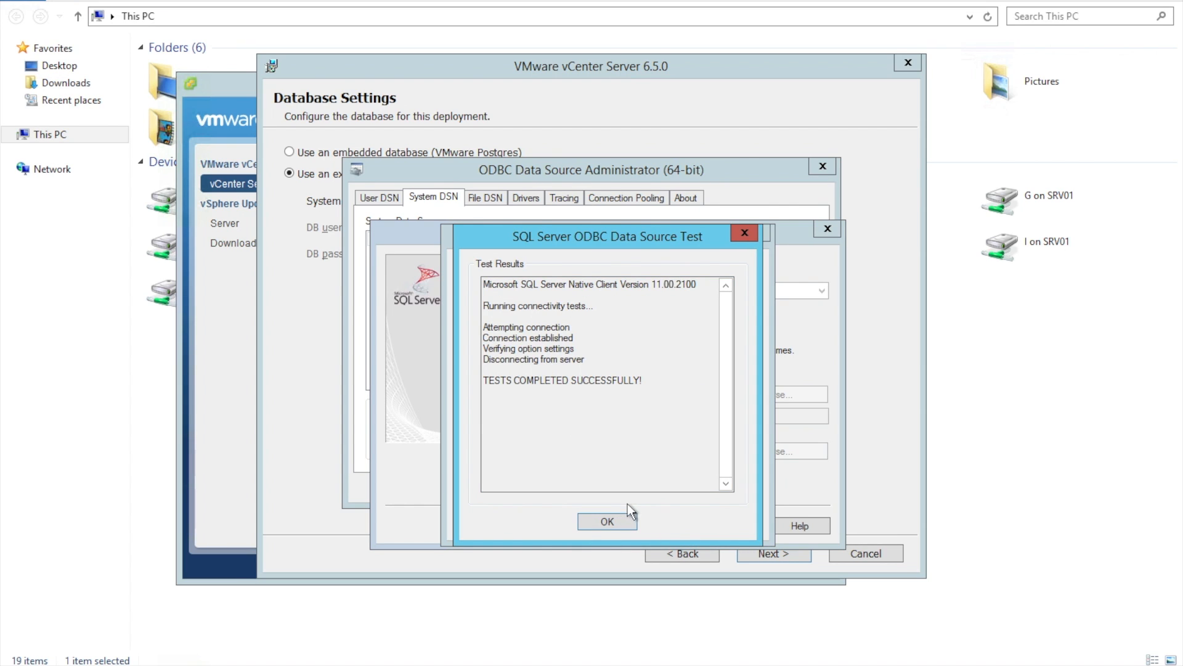
pyautogui.click(607, 522)
pyautogui.click(671, 519)
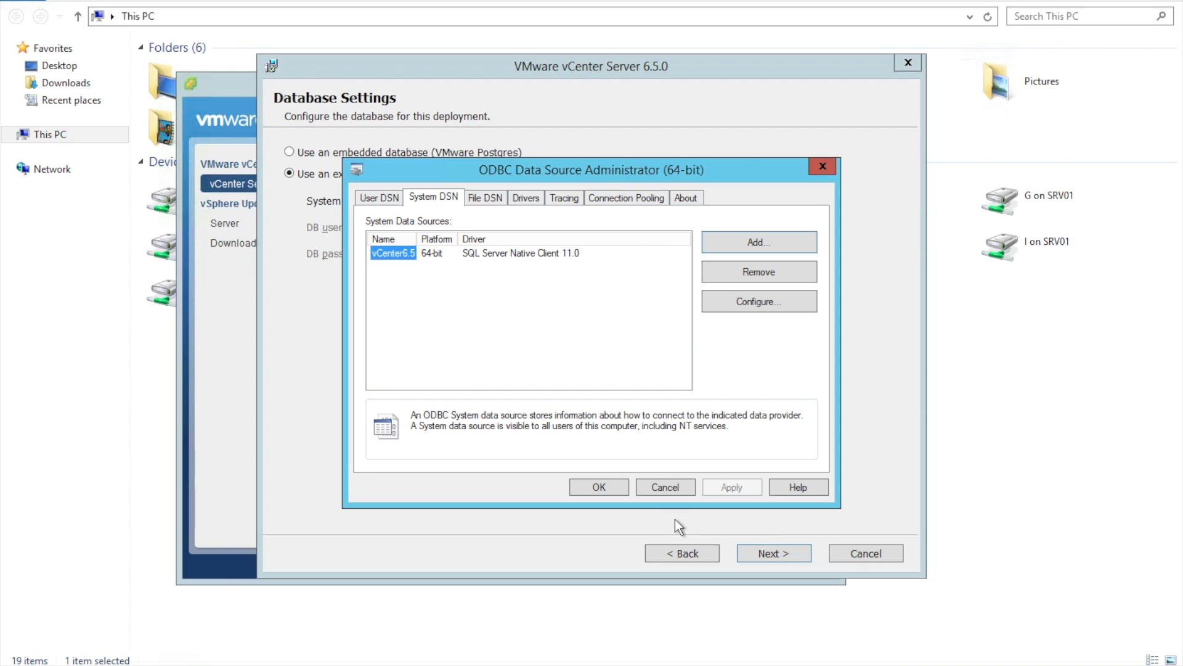
pyautogui.click(600, 487)
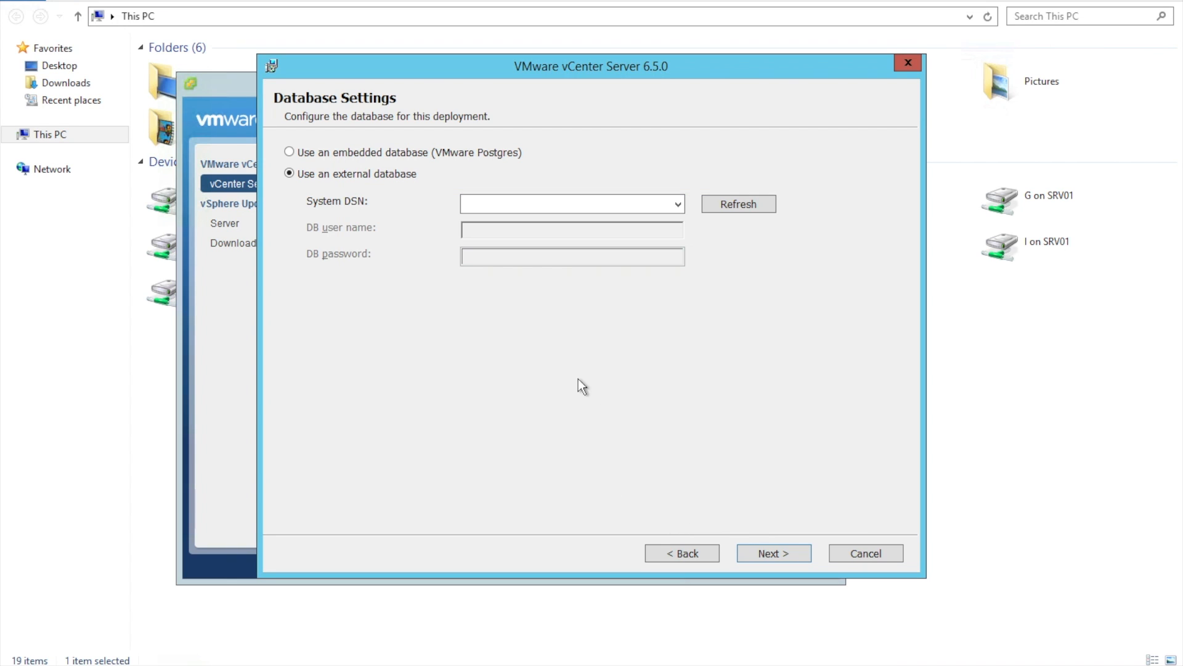
# Refresh and select the vCenter6.5 DSN, entering database user sa and its password
pyautogui.click(756, 205)
pyautogui.click(680, 202)
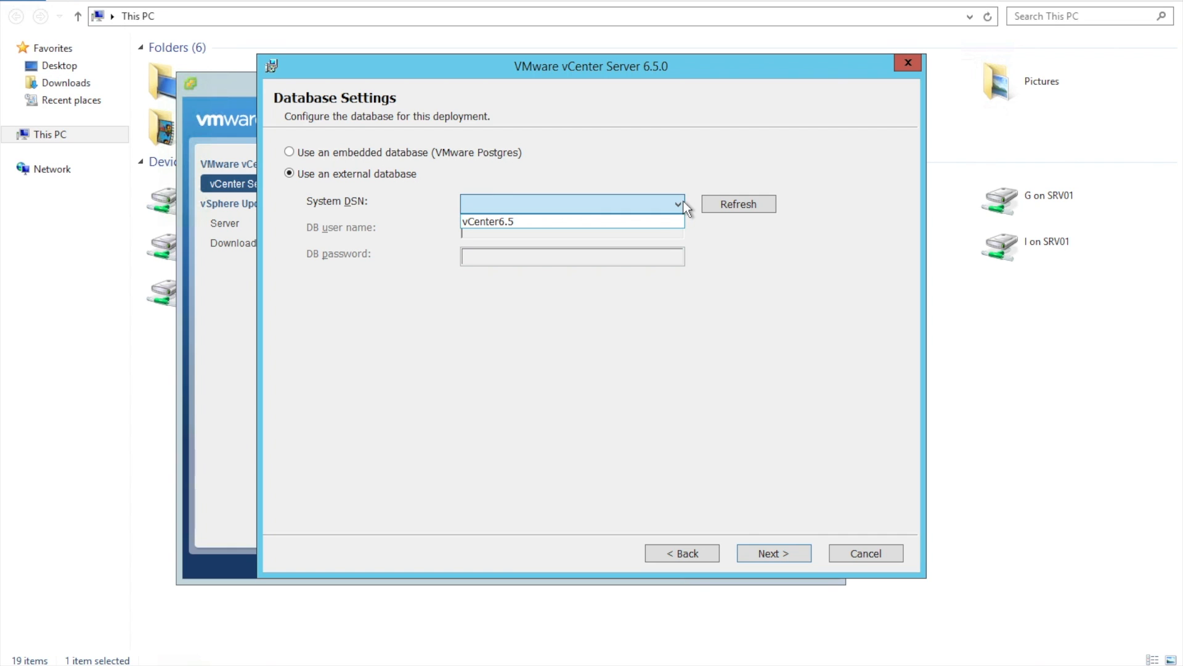
pyautogui.click(637, 224)
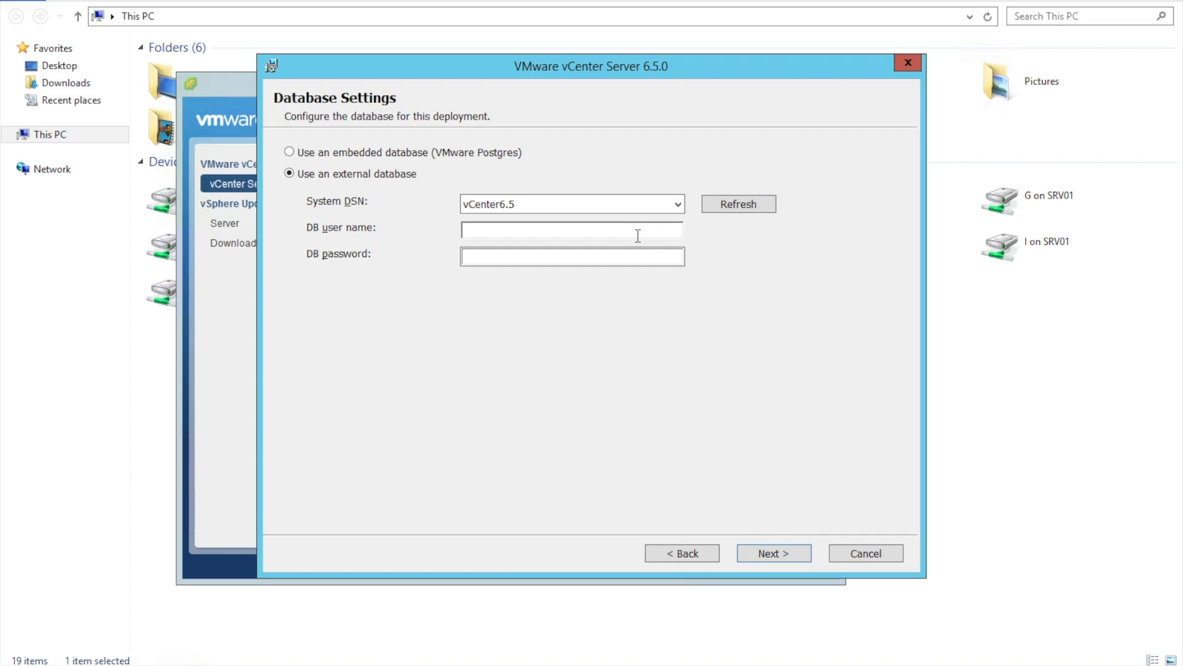
pyautogui.click(585, 226)
pyautogui.write('sa')
pyautogui.press('Tab')
pyautogui.write('Password1')
# Keep the default ports and install and data folders, and decline joining the VMware CEIP
pyautogui.click(771, 555)
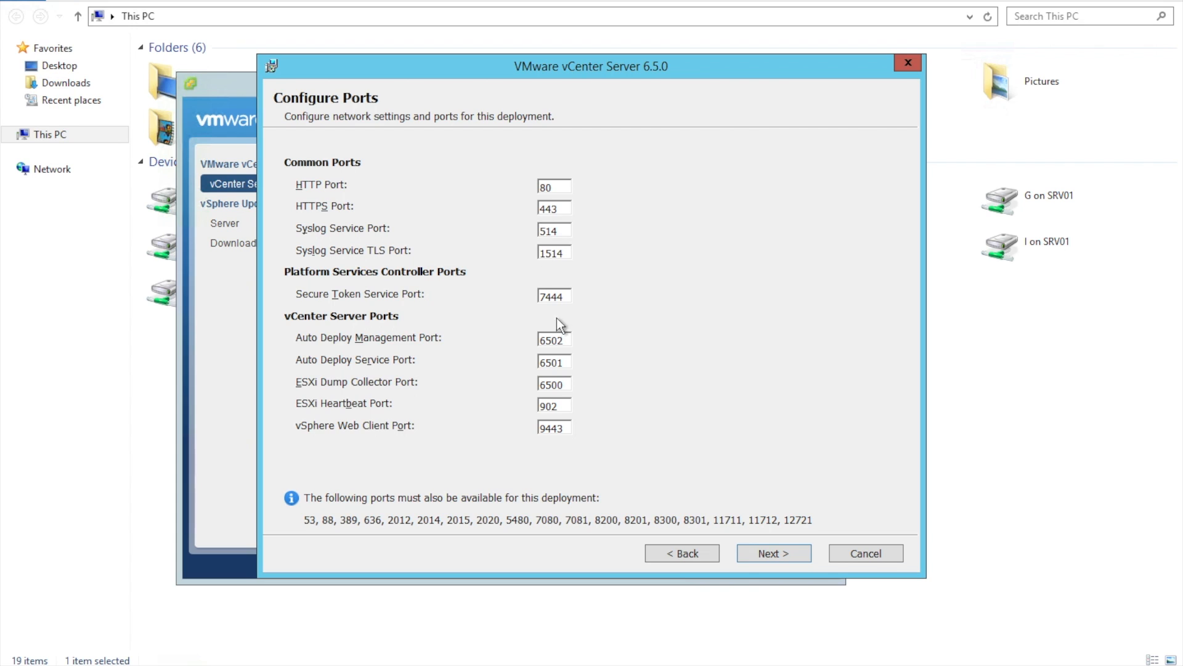
pyautogui.click(783, 554)
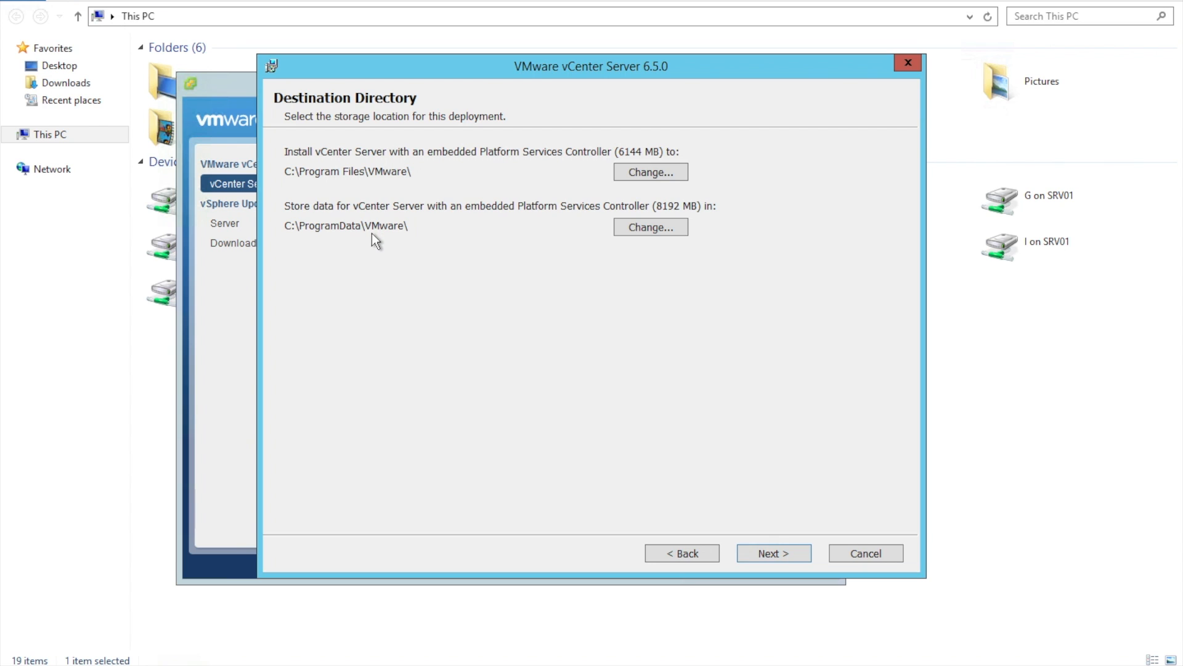
pyautogui.click(780, 554)
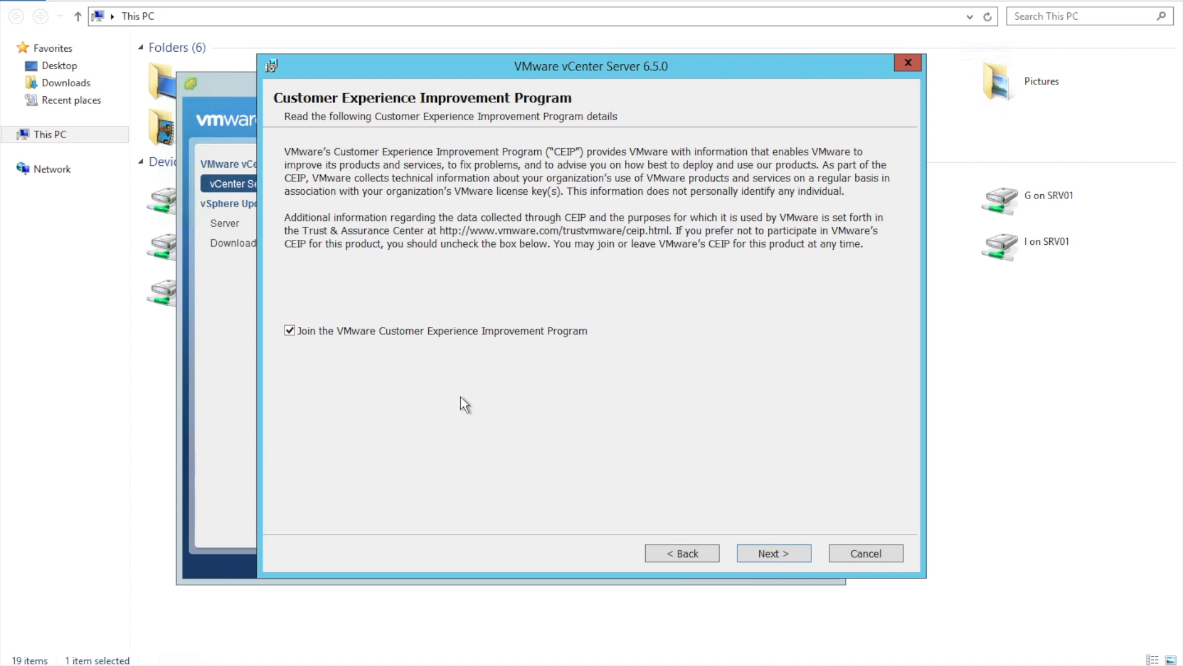
pyautogui.click(290, 331)
pyautogui.click(778, 552)
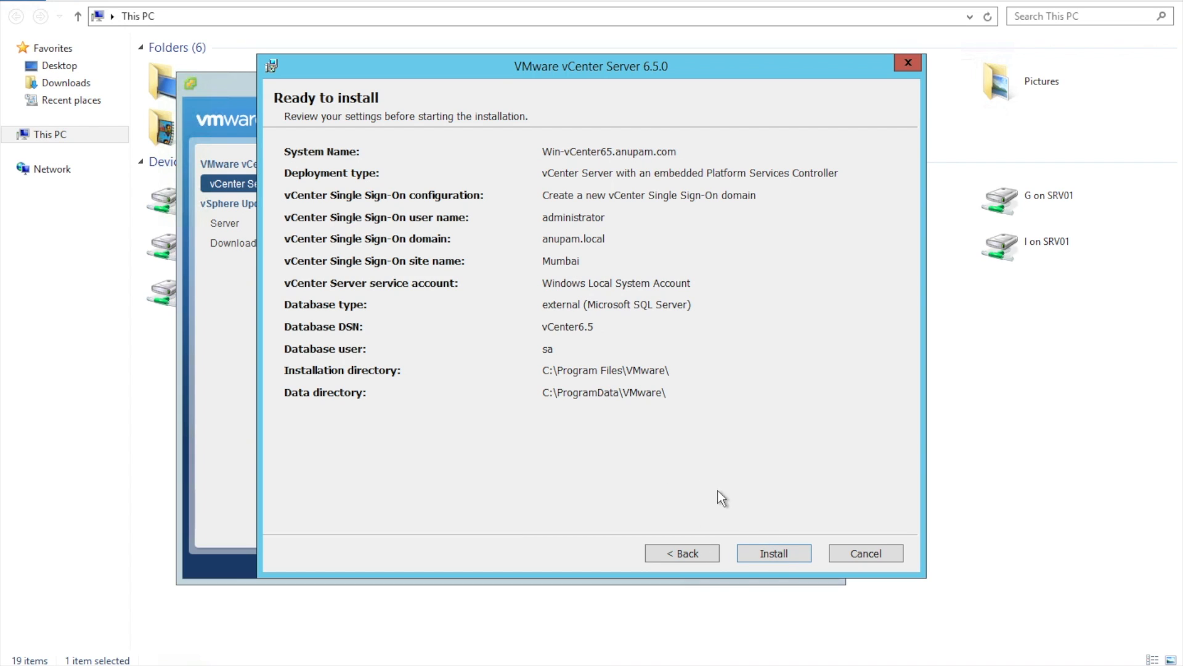
# Begin installing the vCenter Server components from the Ready to install summary
pyautogui.click(796, 552)
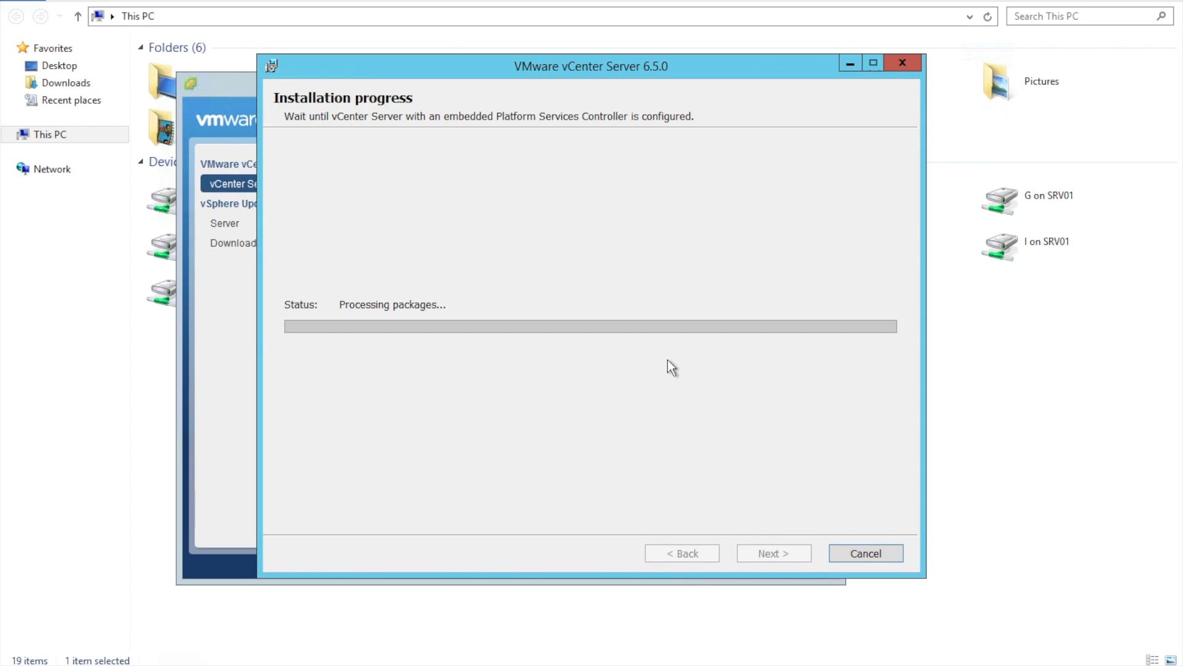
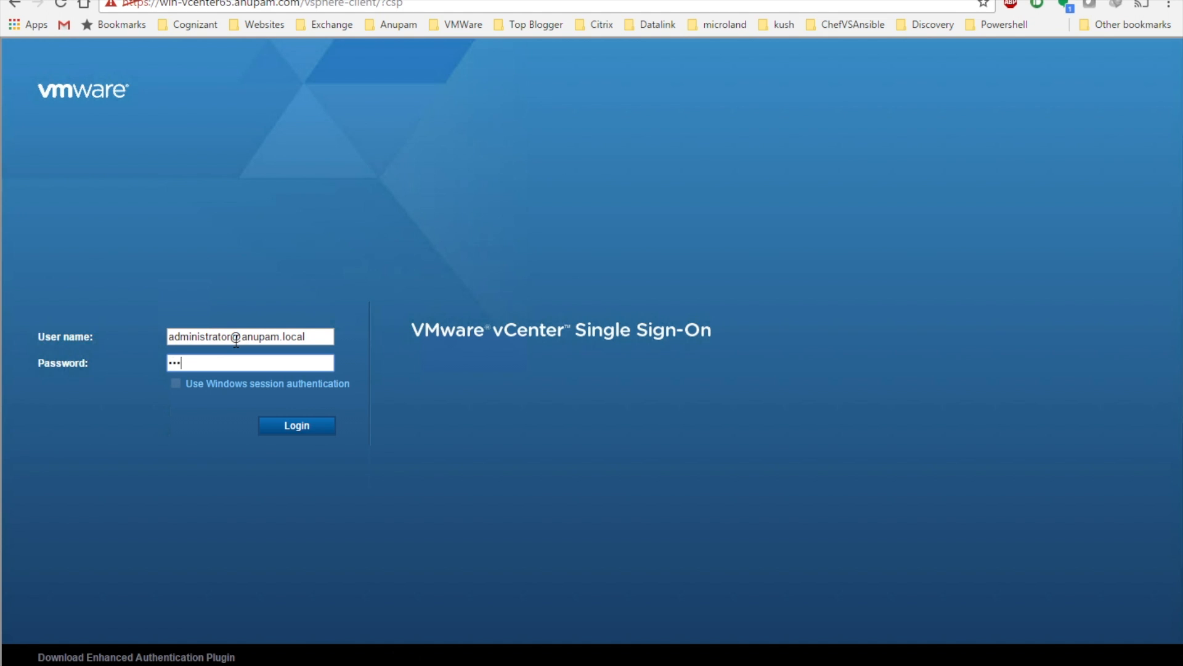
# Log in to Single Sign-On as administrator, then view the Update Manager component in the vCenter Installer
pyautogui.write('••')
pyautogui.press('Return')
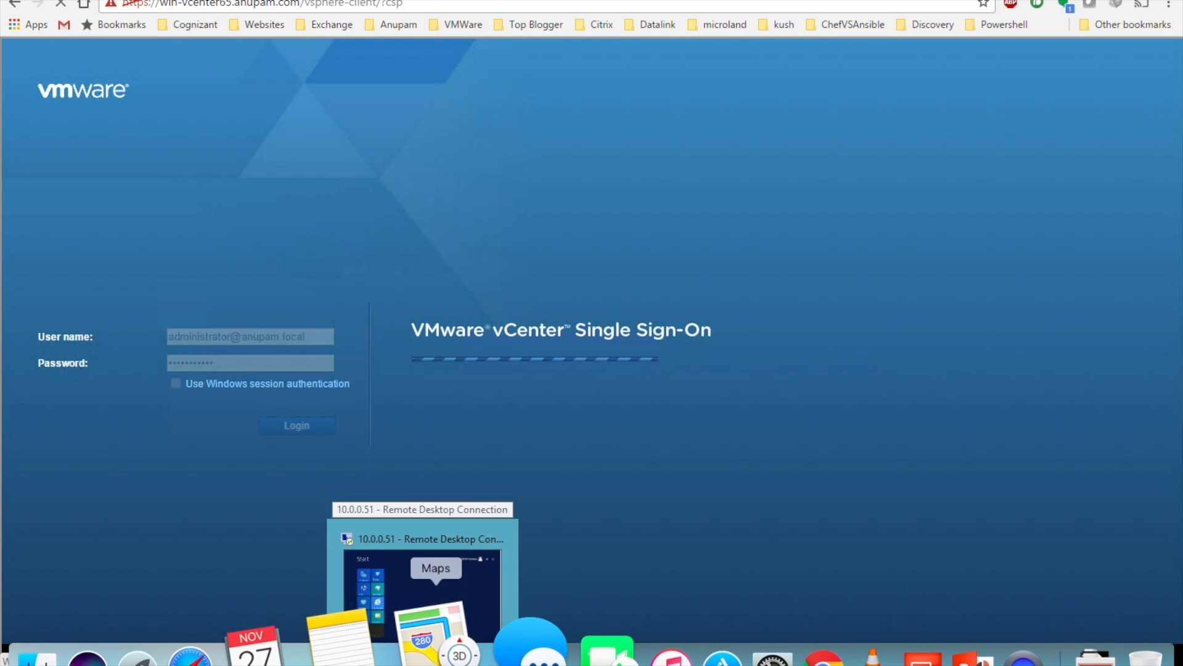
pyautogui.click(434, 559)
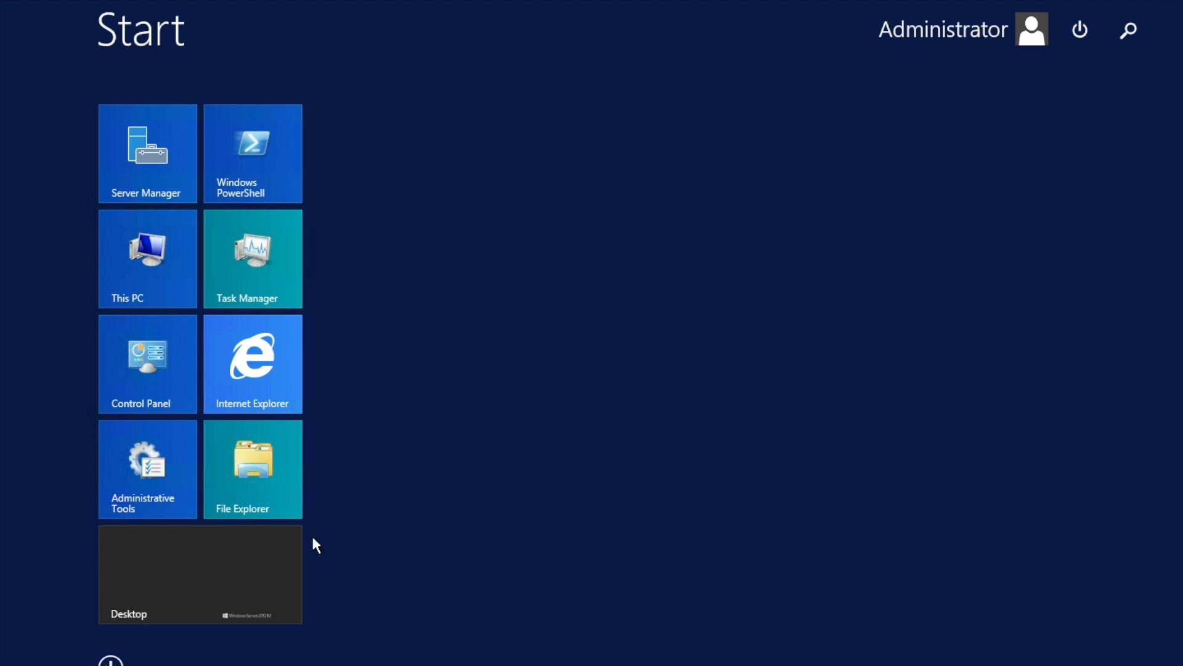
pyautogui.click(161, 580)
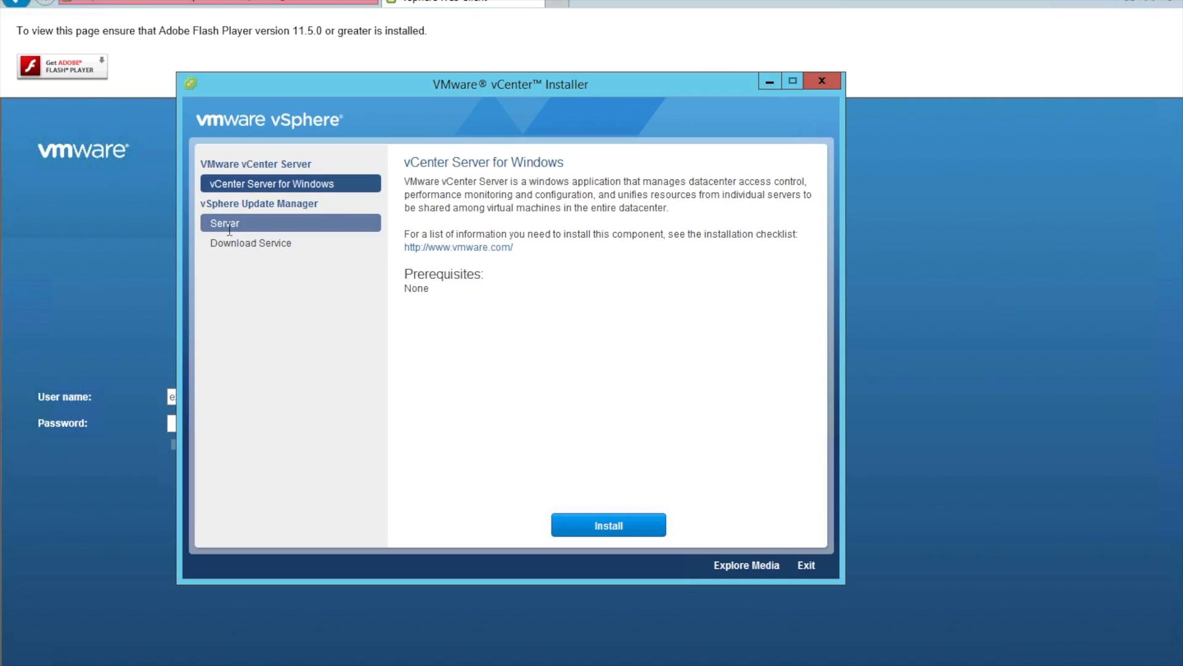
pyautogui.click(229, 223)
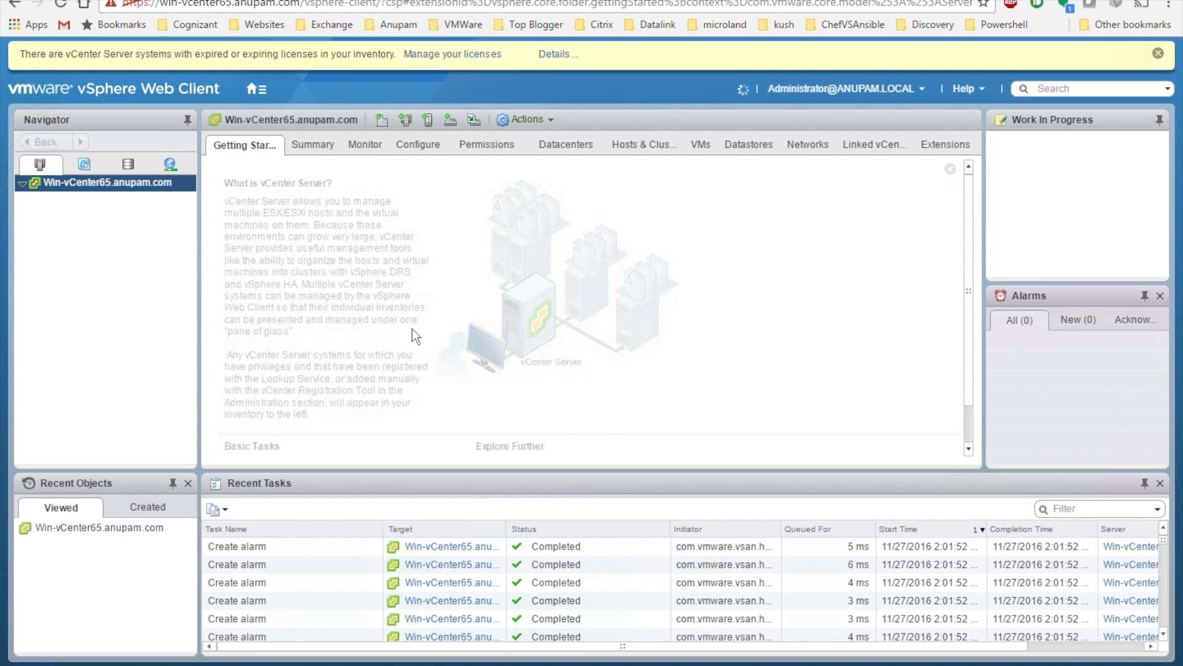
# Dismiss the expired-license banner, browse the Home view, and open the Hosts and Clusters inventory
pyautogui.click(1157, 54)
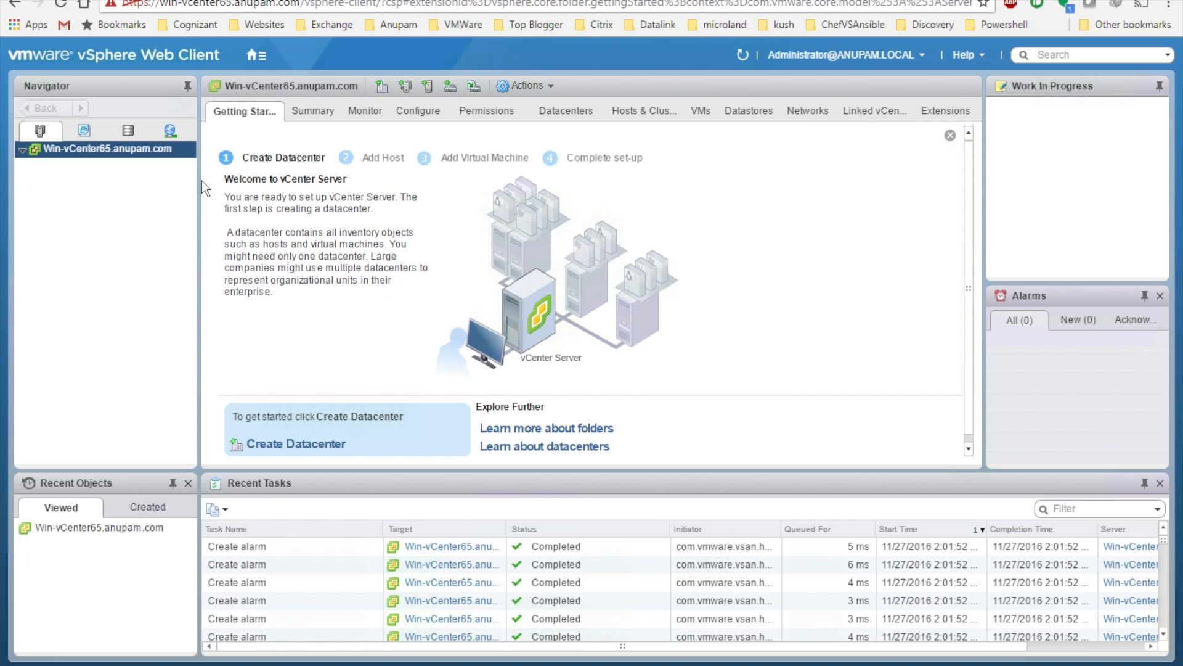
pyautogui.click(264, 57)
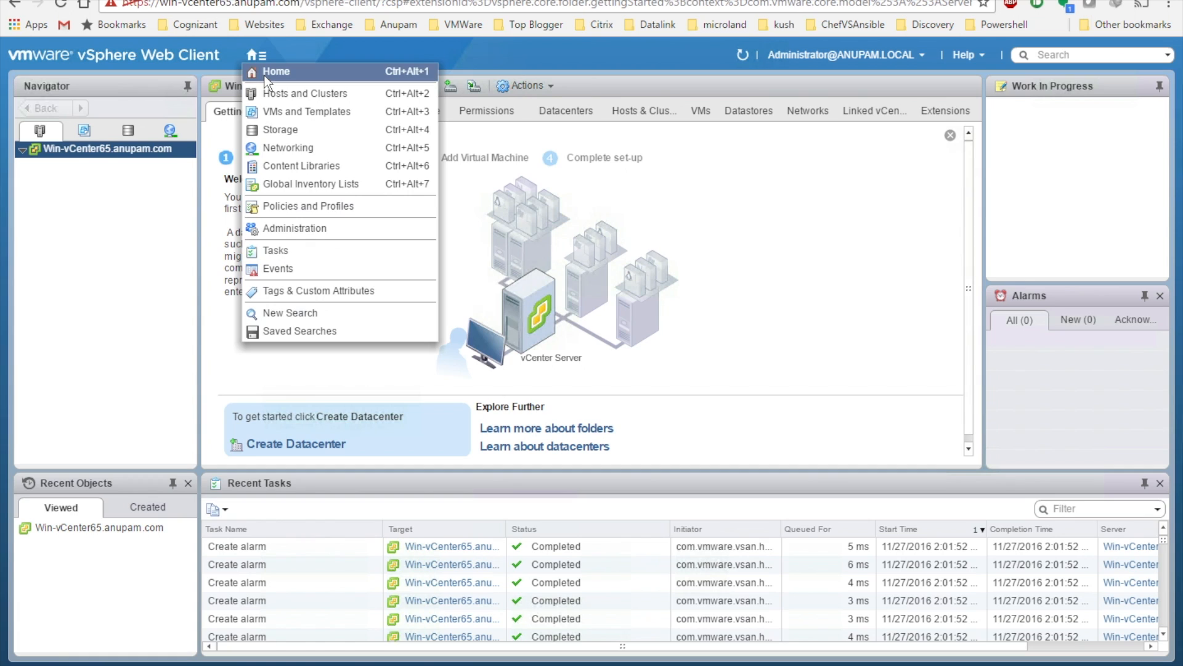
pyautogui.click(265, 77)
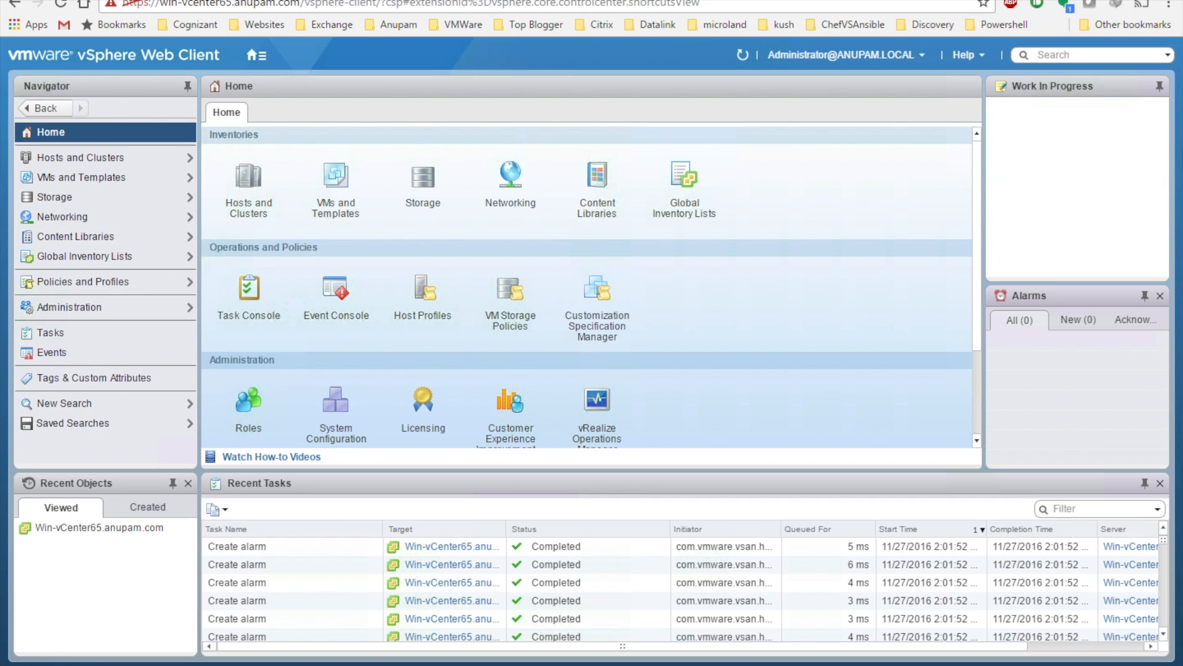
pyautogui.moveTo(977, 293); pyautogui.dragTo(991, 197)
pyautogui.click(499, 375)
pyautogui.click(64, 161)
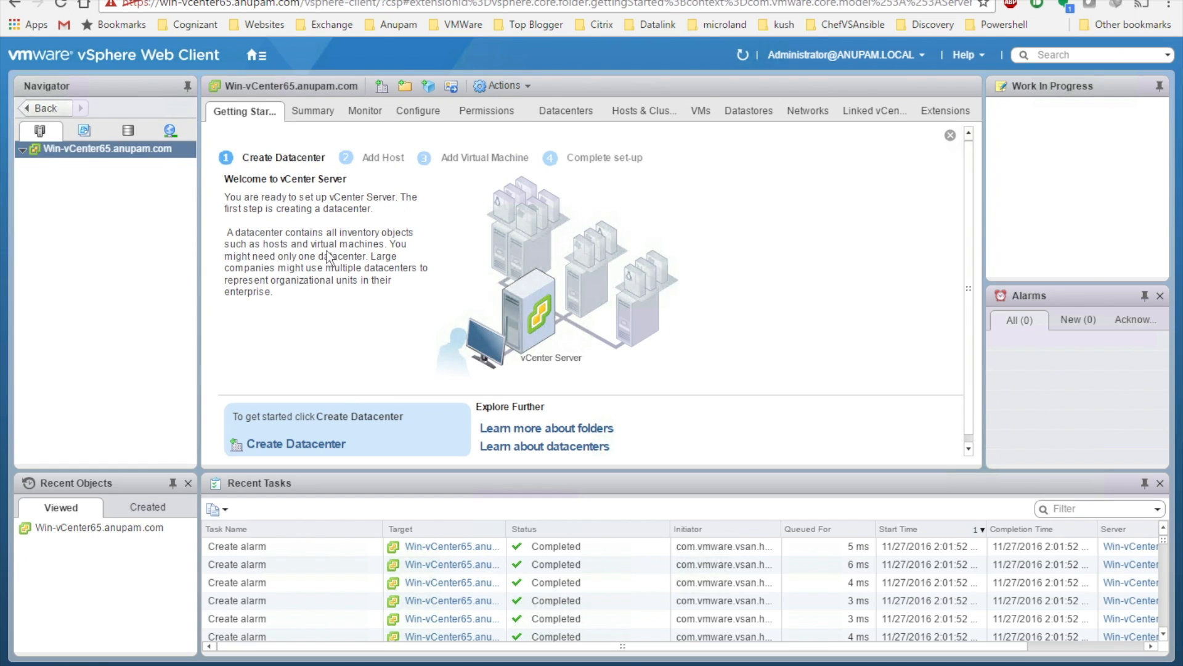
# Create a datacenter named Mumbai under the vCenter Server
pyautogui.click(299, 446)
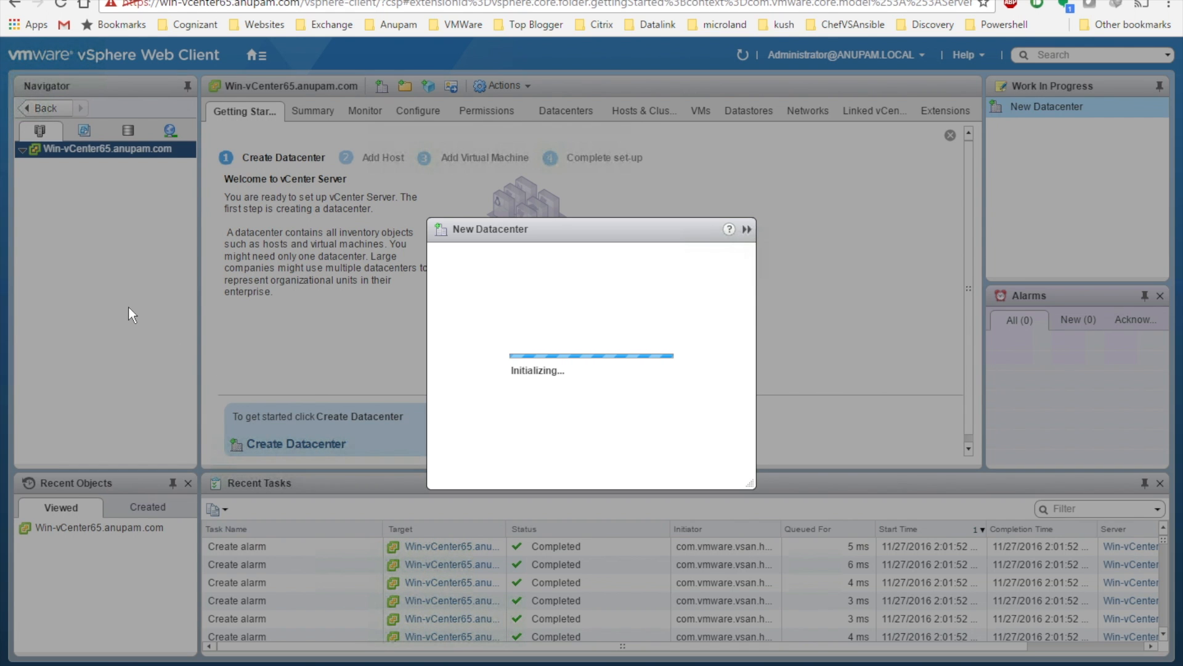
pyautogui.write('Mum')
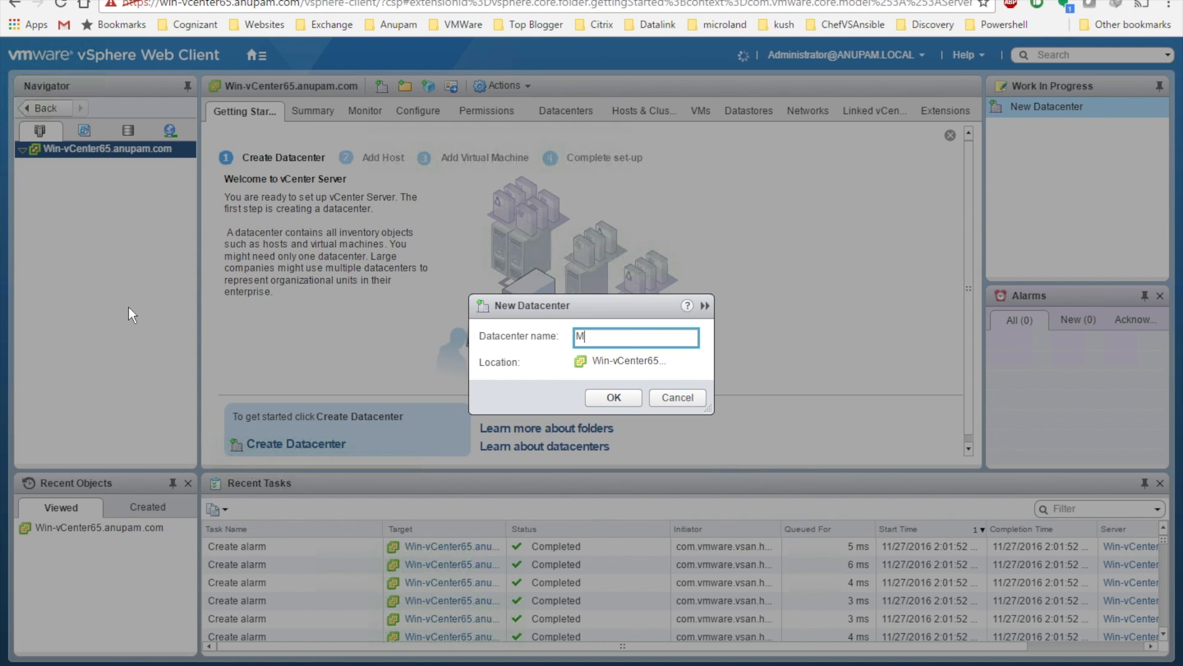
pyautogui.write('bai')
pyautogui.click(601, 396)
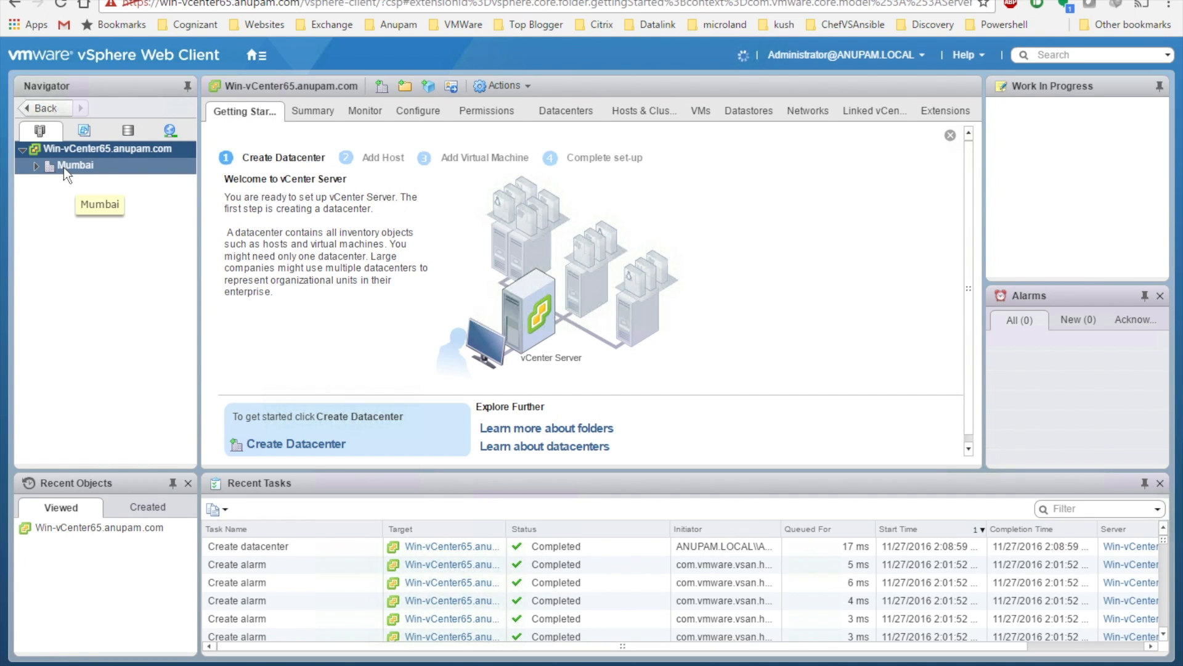
# Add a new cluster named Test inside the Mumbai datacenter
pyautogui.rightClick(64, 168)
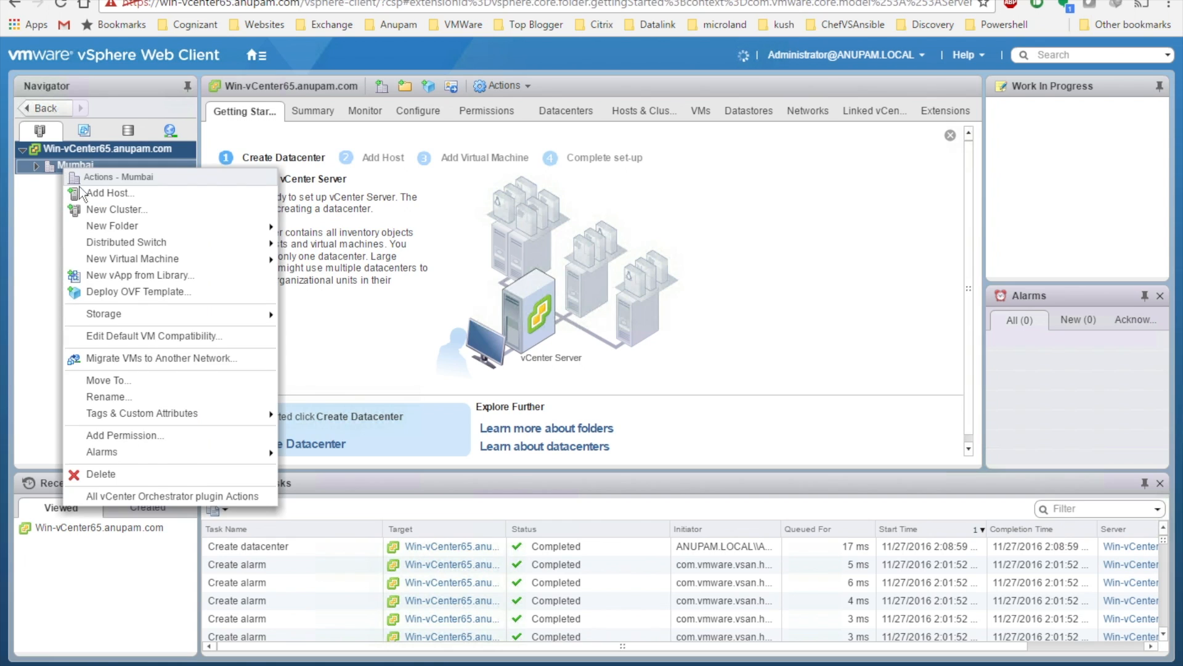
pyautogui.click(96, 210)
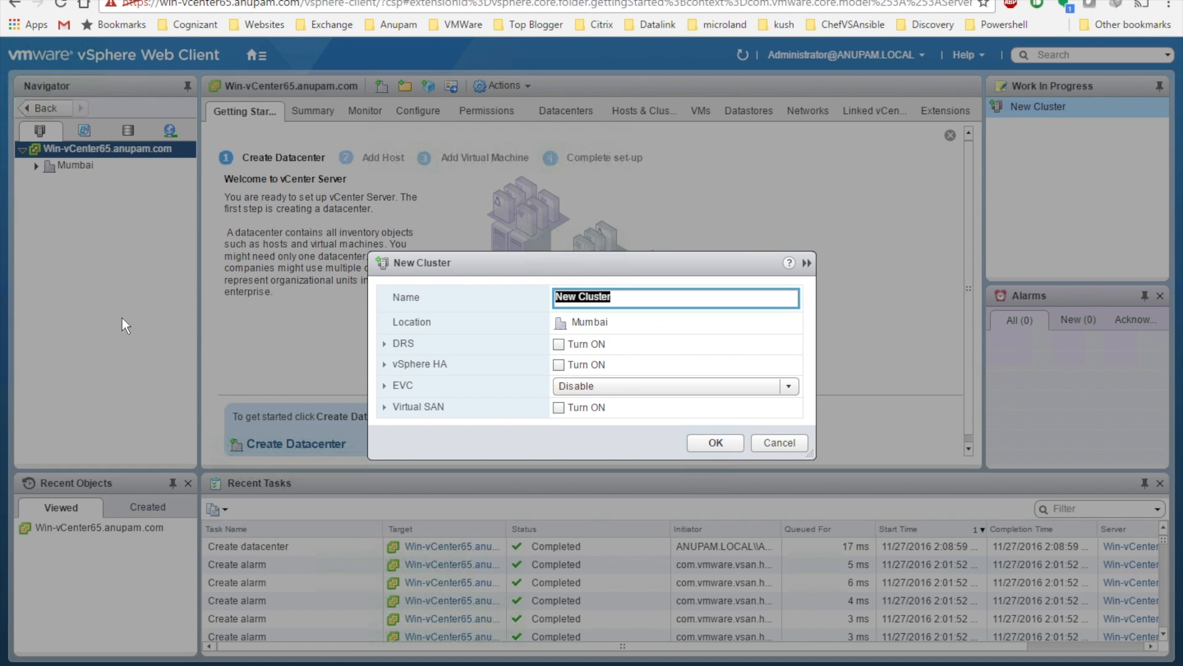
pyautogui.write('Test')
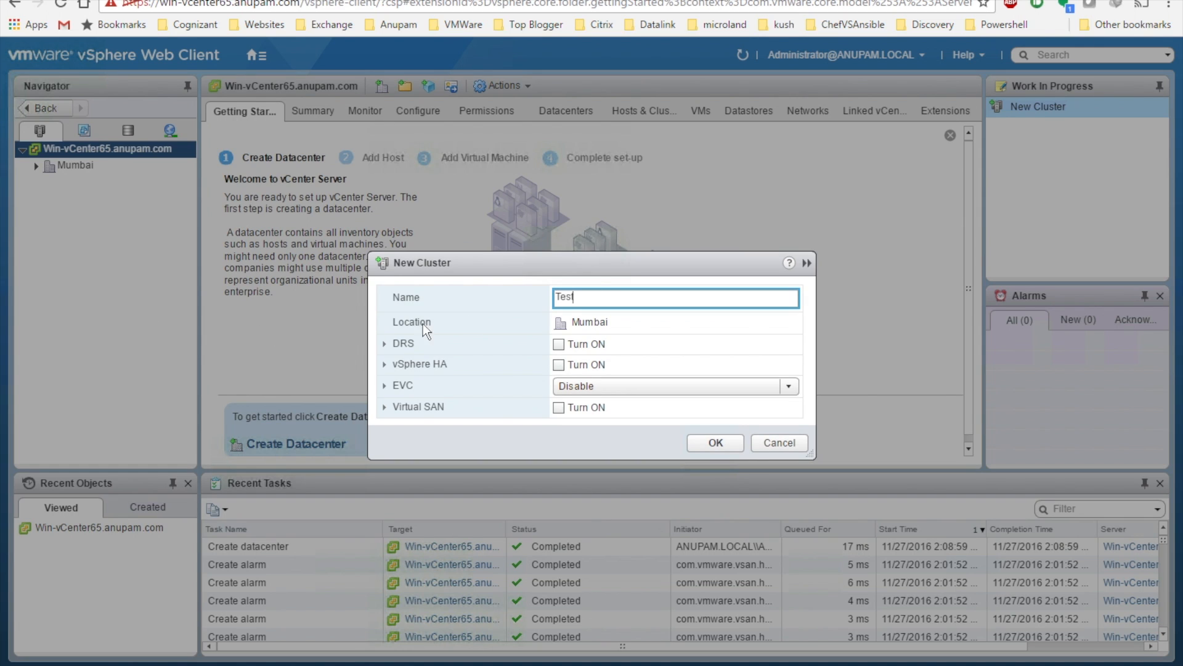
pyautogui.click(709, 442)
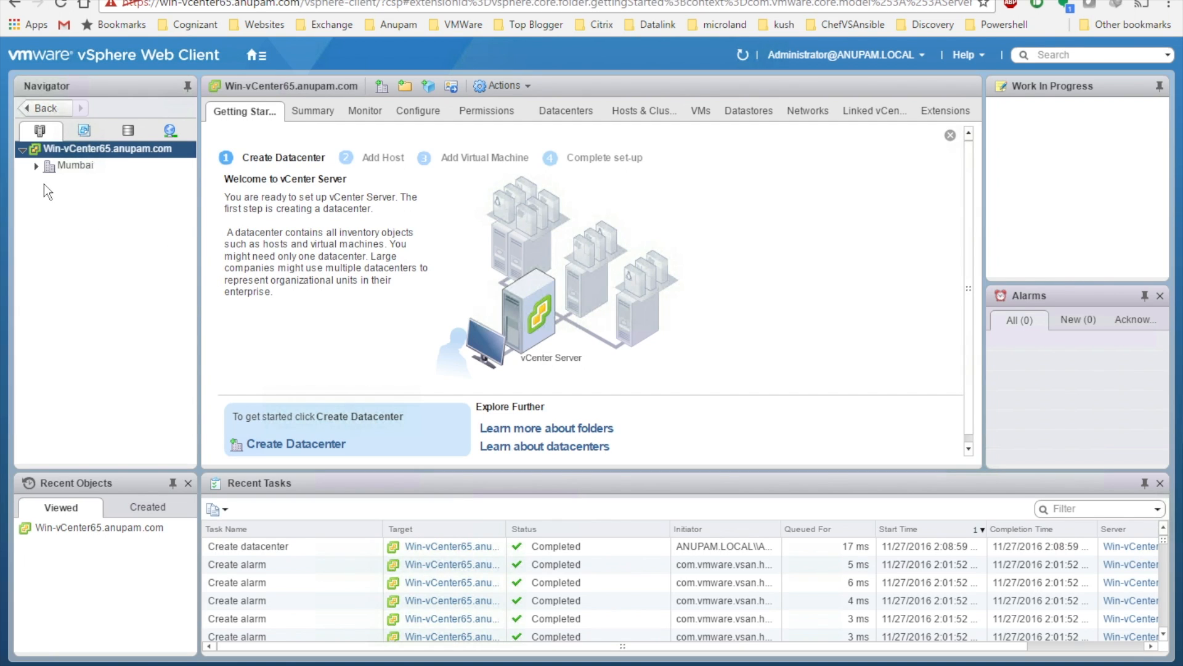
pyautogui.click(37, 165)
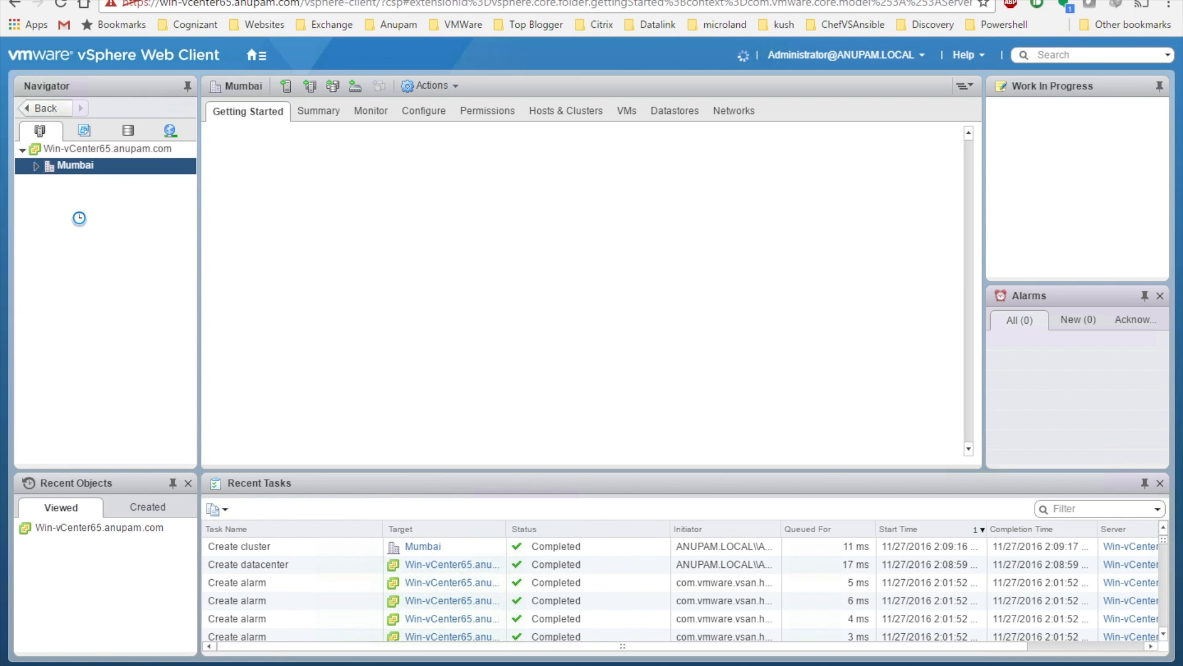
# Start adding host 10.0.0.10 to the Test cluster
pyautogui.click(36, 166)
pyautogui.click(72, 184)
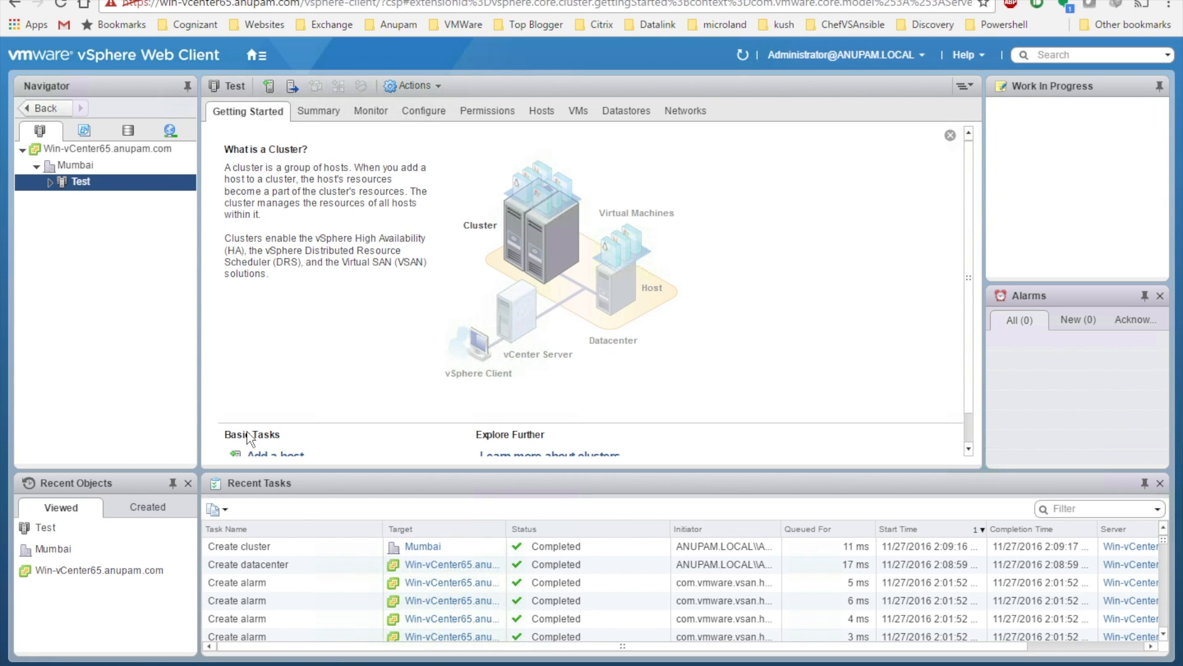
pyautogui.click(268, 455)
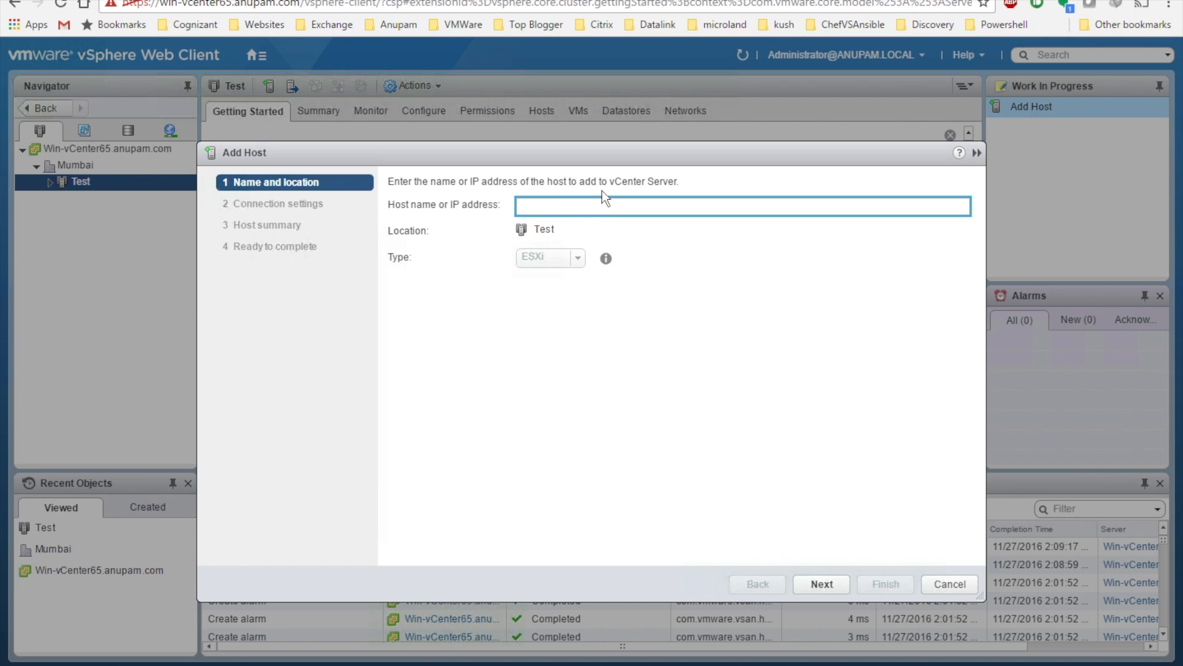
pyautogui.write('10.0.0.10')
pyautogui.click(815, 584)
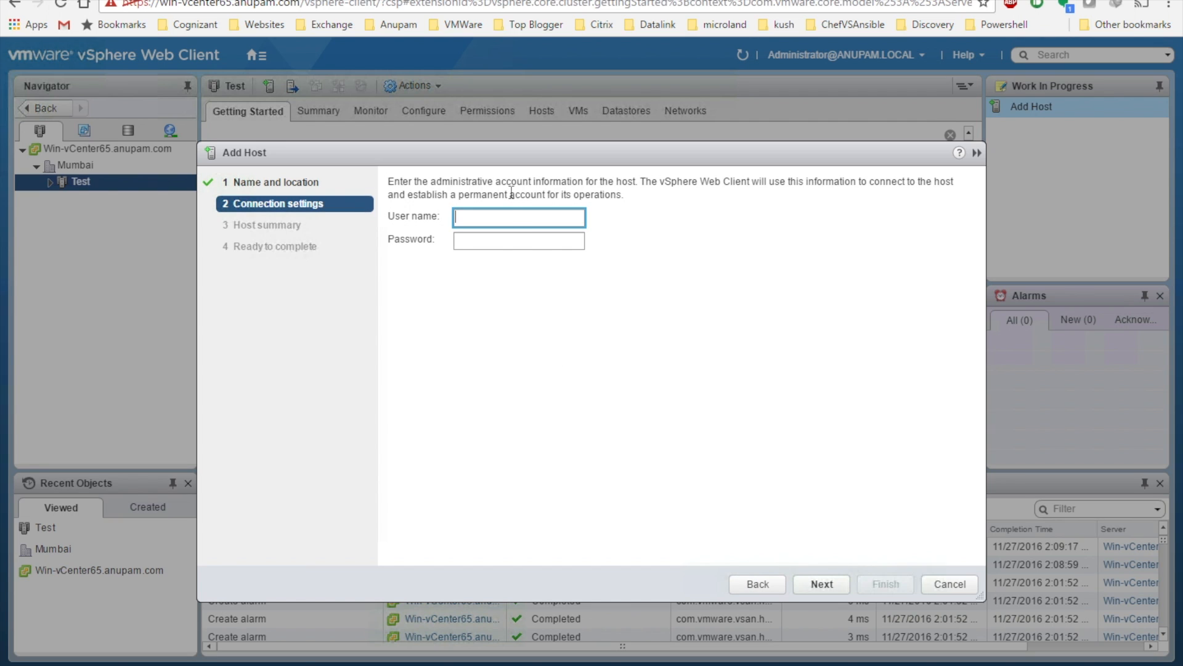
# Enter the host's root credentials and accept its certificate
pyautogui.write('root')
pyautogui.press('Tab')
pyautogui.write('*****')
pyautogui.press('BackSpace')
pyautogui.press('BackSpace')
pyautogui.press('BackSpace')
pyautogui.press('BackSpace')
pyautogui.write('********')
pyautogui.press('Return')
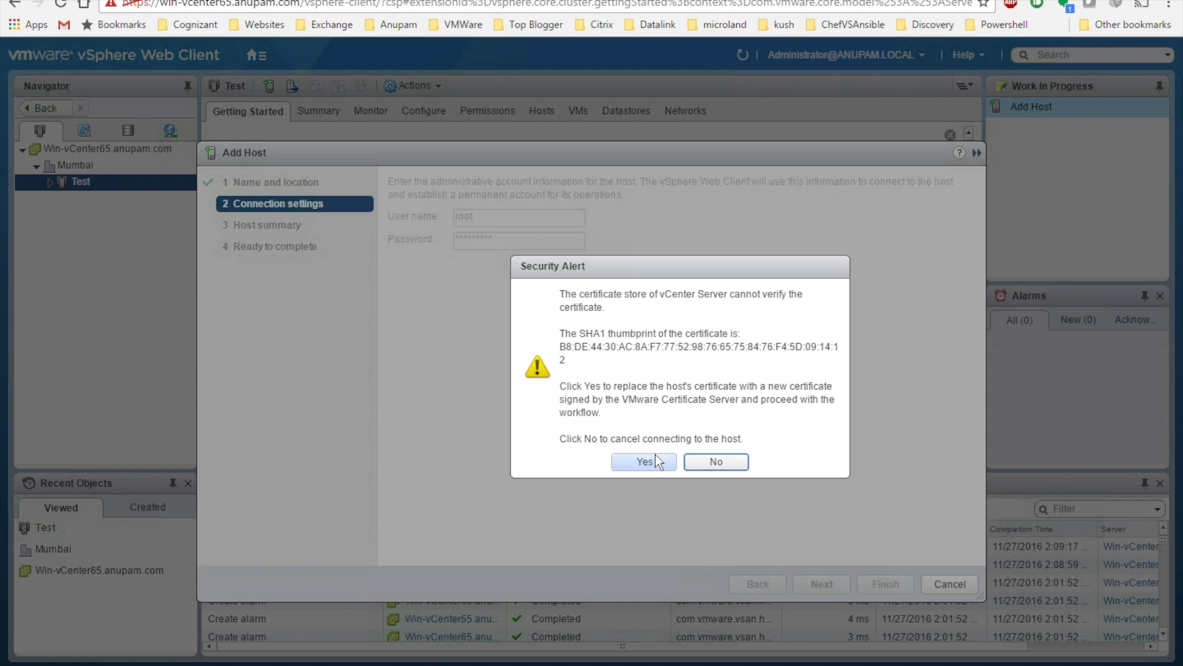
pyautogui.click(656, 461)
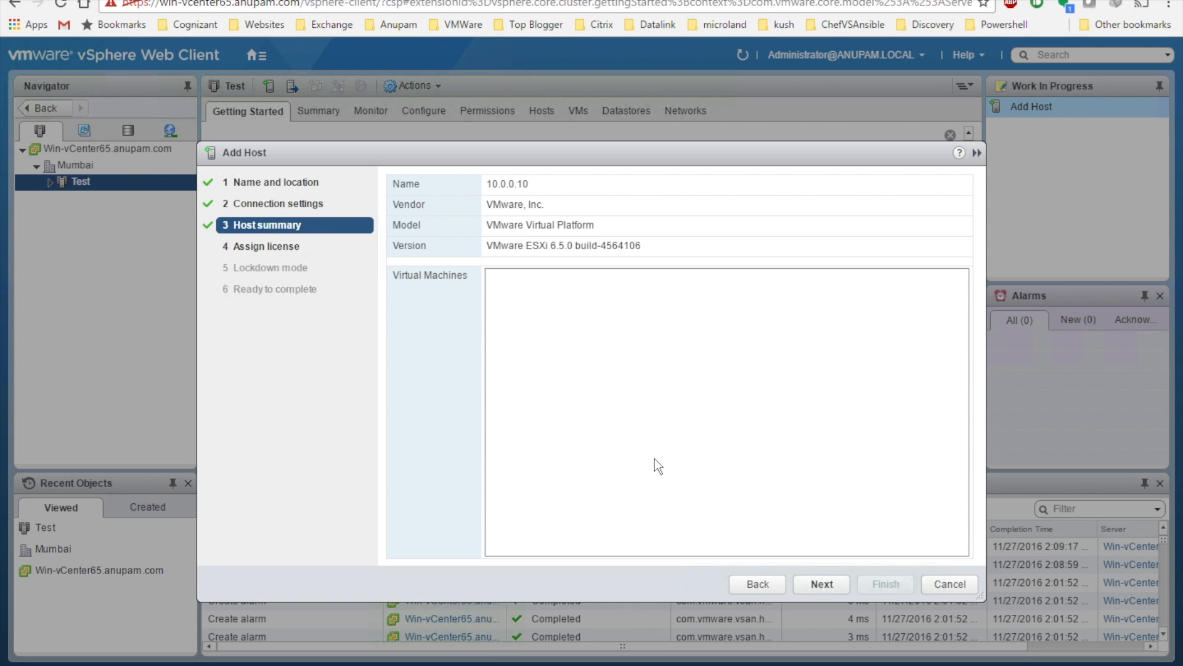
# Keep the evaluation license, review the summary, and finish adding the host
pyautogui.click(822, 586)
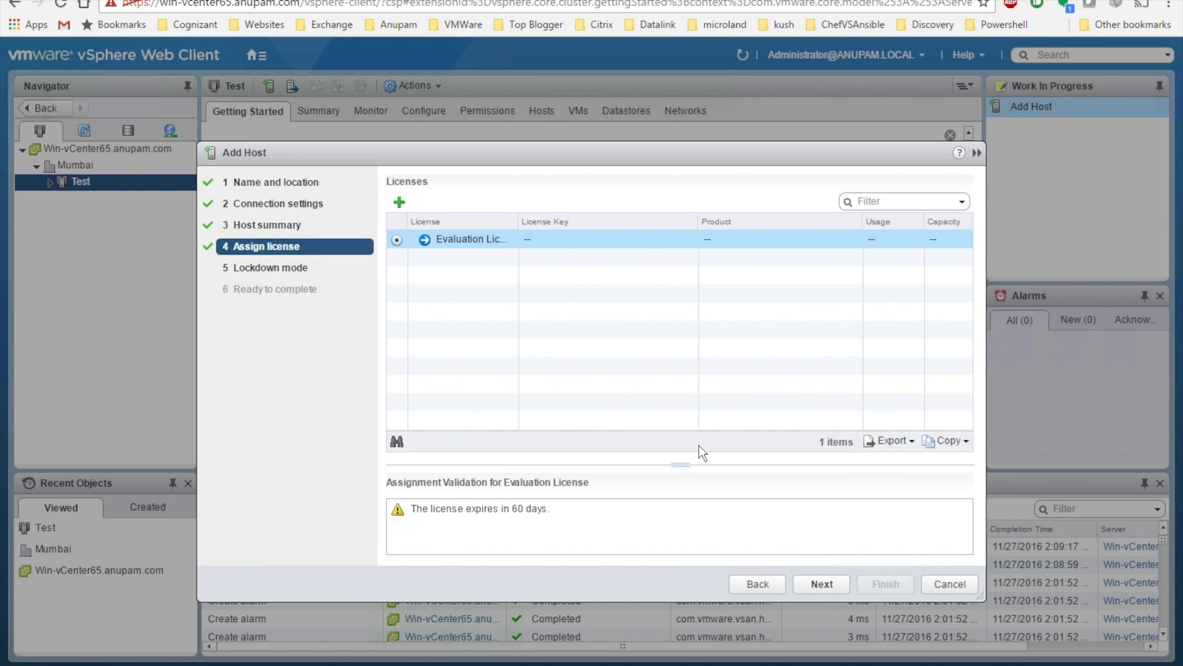
pyautogui.click(816, 581)
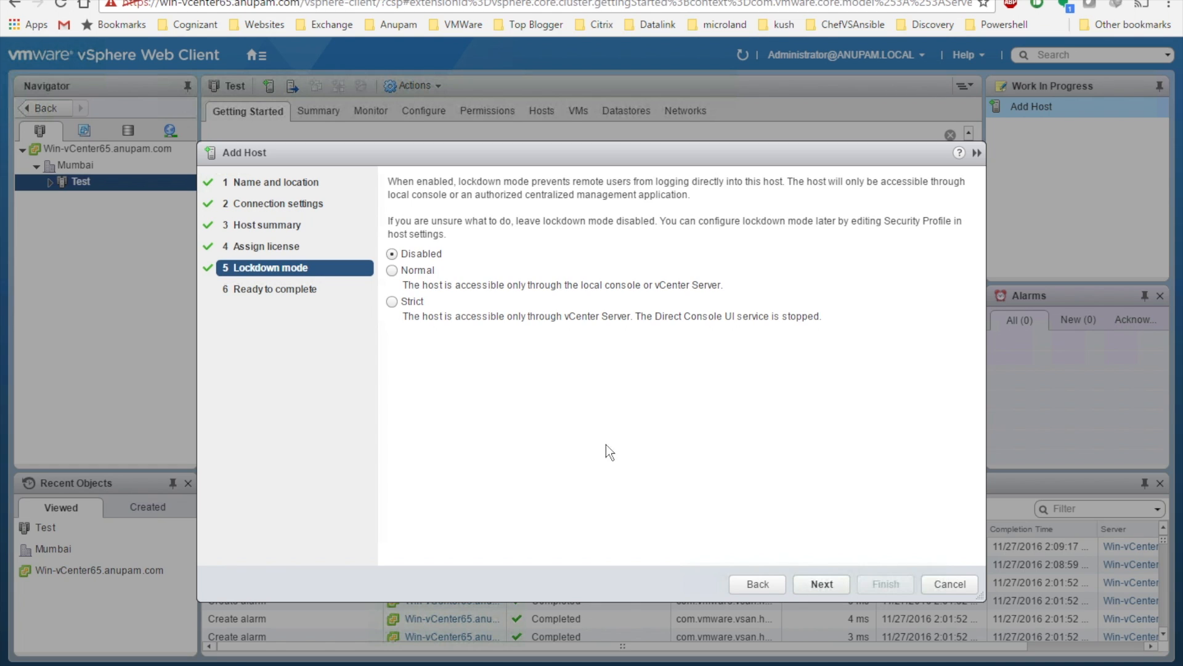
pyautogui.click(830, 589)
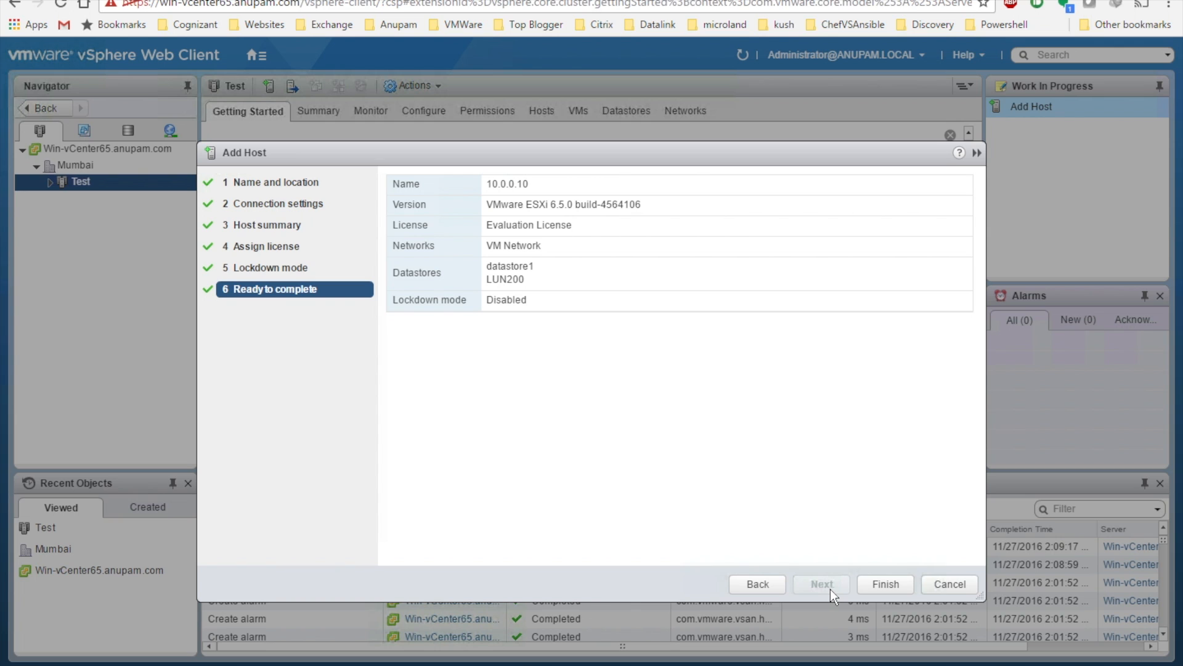
pyautogui.click(888, 583)
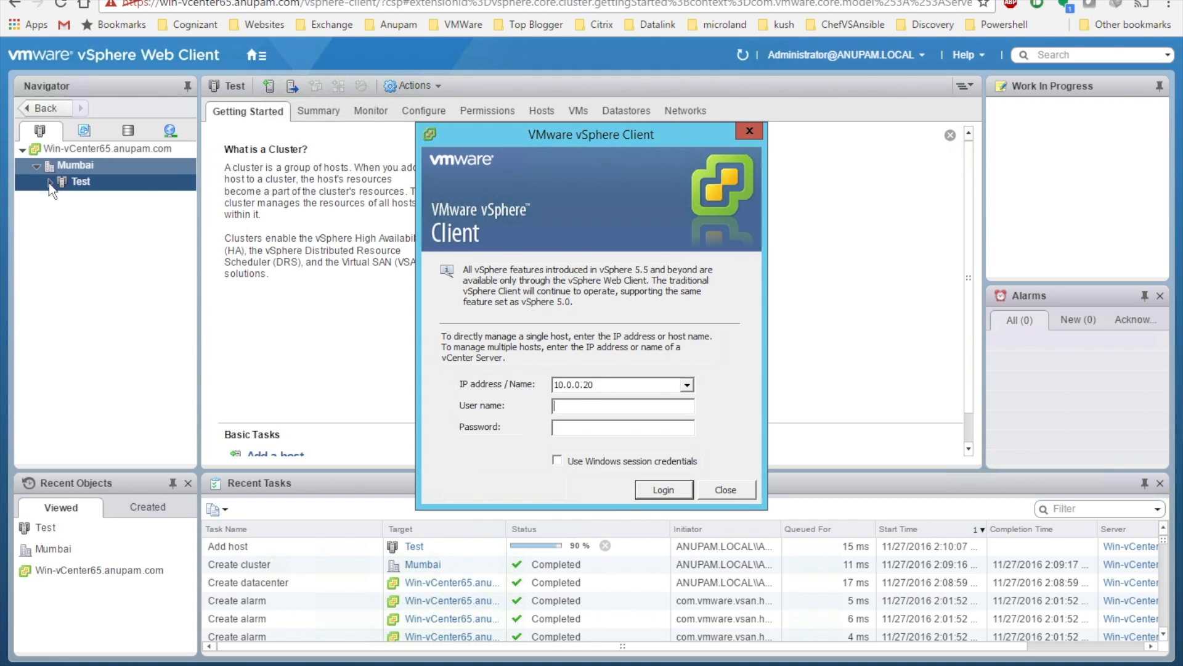
# Show the Test cluster's hosts, then point the vSphere Client login at server 10.0.0.51
pyautogui.click(49, 185)
pyautogui.click(50, 185)
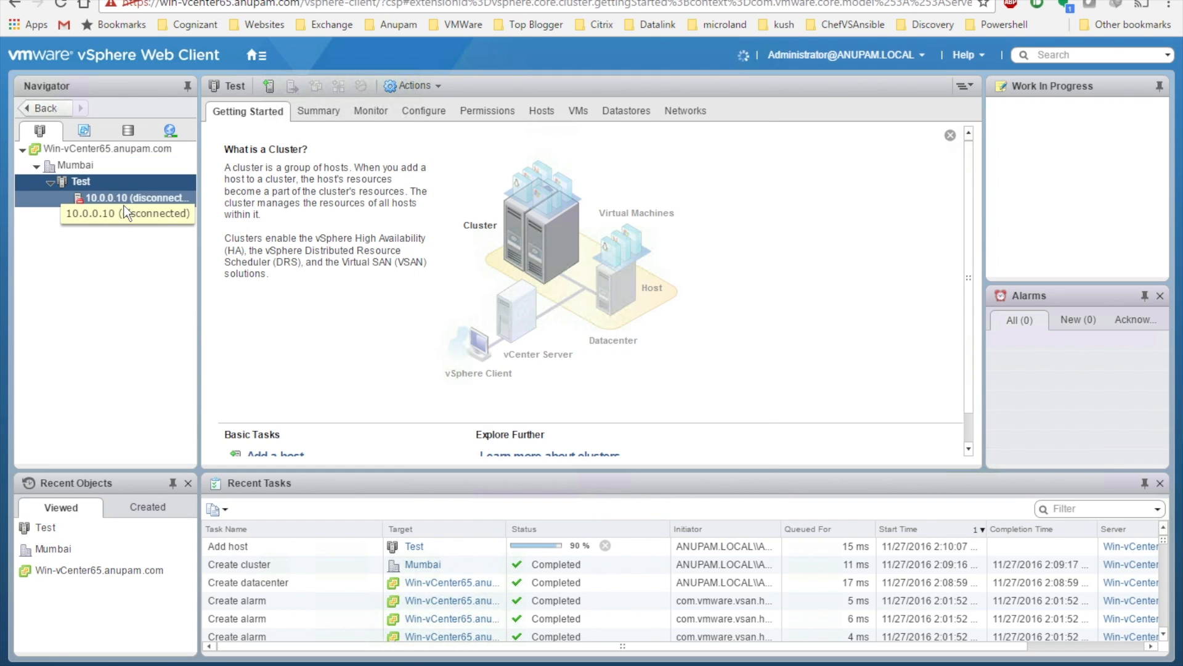
pyautogui.moveTo(322, 655)
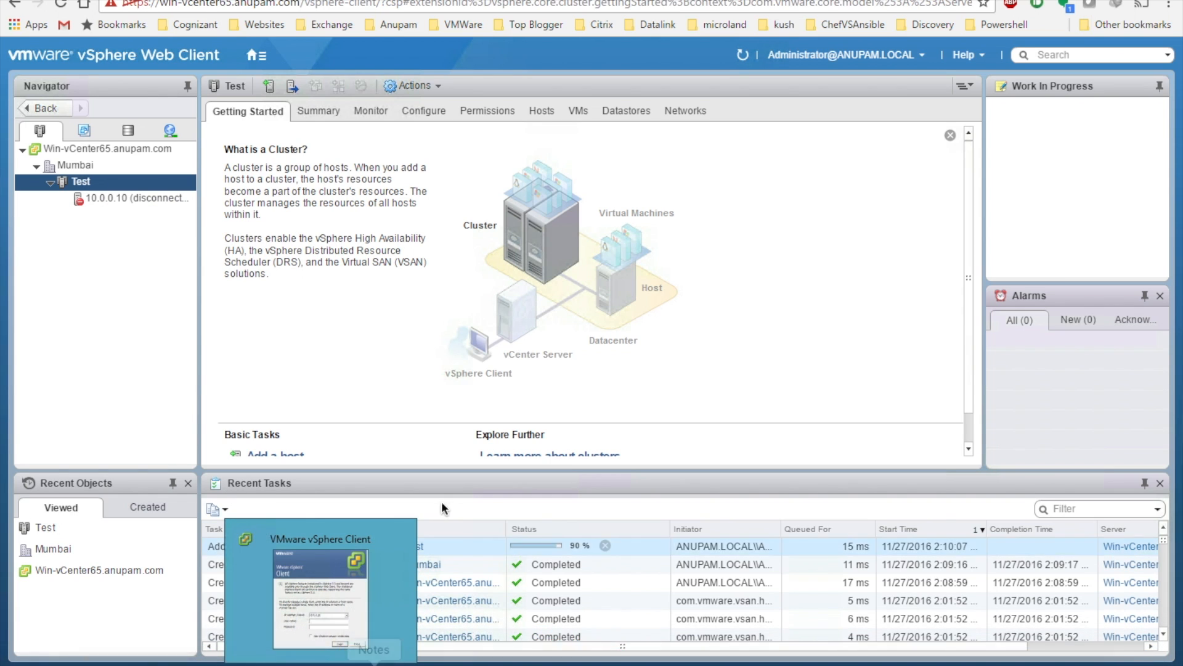
pyautogui.click(354, 558)
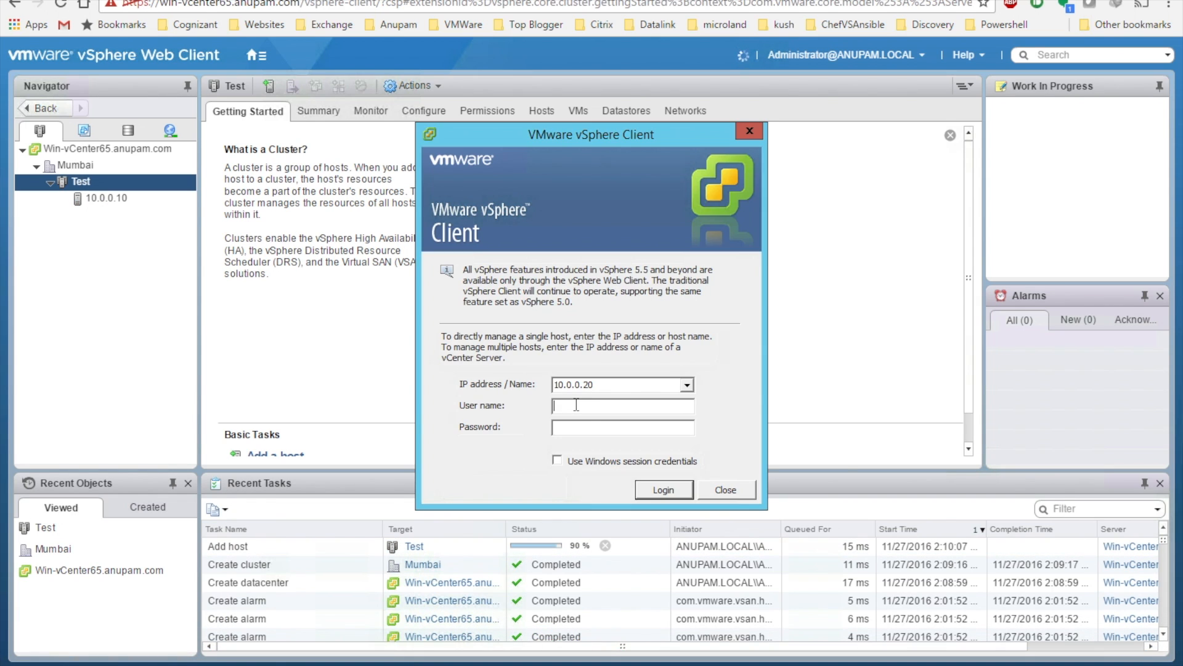
pyautogui.click(617, 384)
pyautogui.click(617, 384)
pyautogui.press('BackSpace')
pyautogui.press('BackSpace')
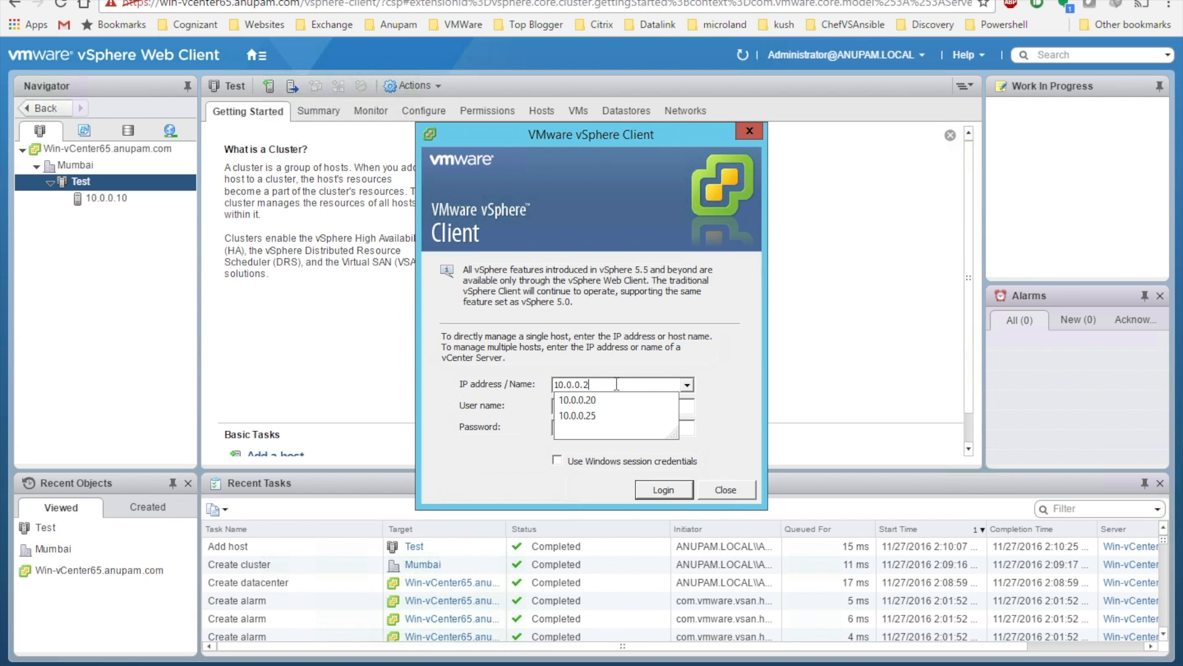
pyautogui.write('51')
# Enter the administrator SSO user name ending in .local and its password, and log in
pyautogui.click(623, 405)
pyautogui.write('administrator@')
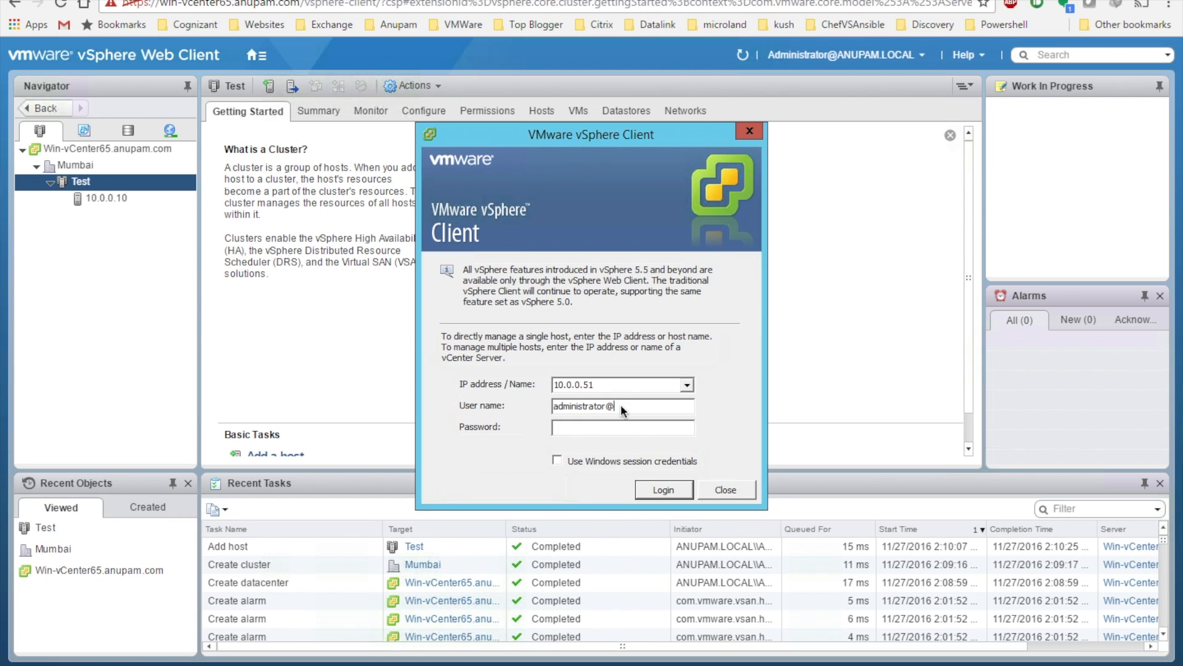
pyautogui.write('anupam.com')
pyautogui.press('Tab')
pyautogui.press('BackSpace')
pyautogui.press('BackSpace')
pyautogui.press('BackSpace')
pyautogui.write('local')
pyautogui.press('Tab')
pyautogui.write('******')
pyautogui.press('Return')
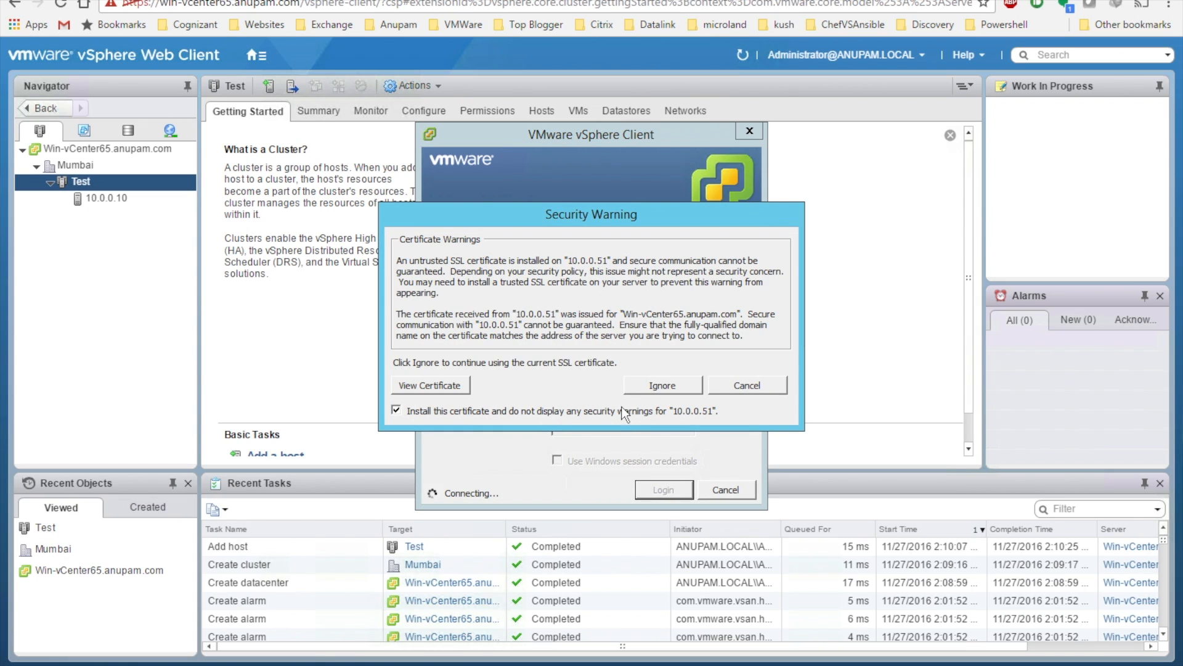
# Accept the certificate, dismiss the internal error, and select the vCenter server in the Web Client
pyautogui.click(664, 389)
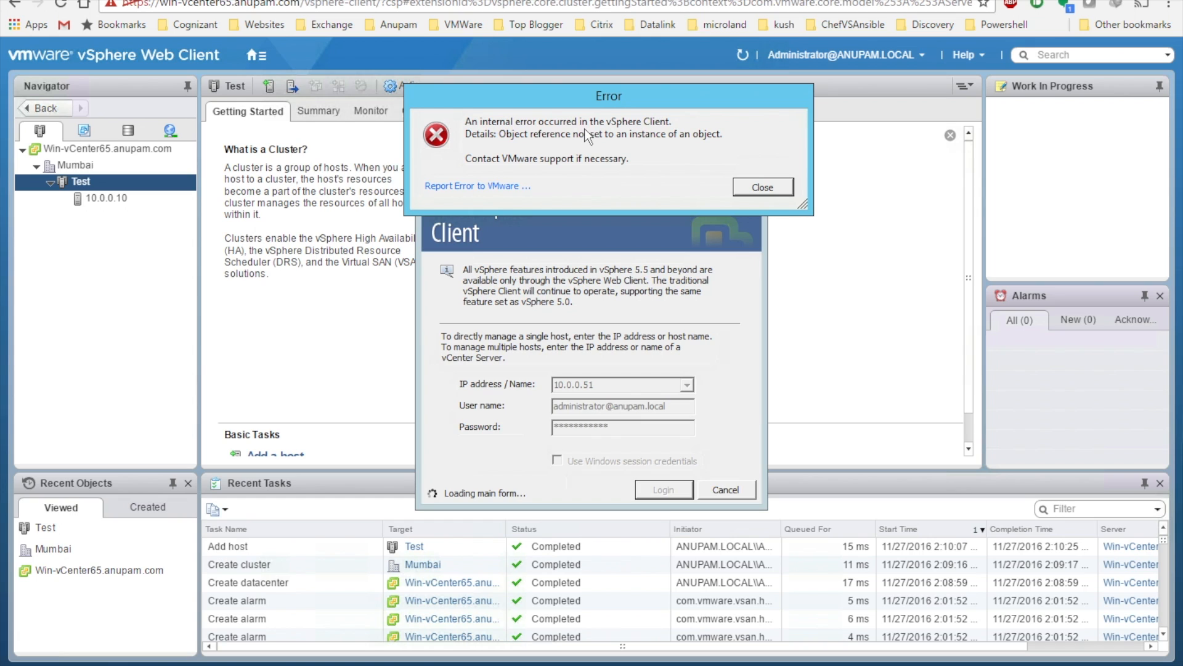
pyautogui.click(753, 186)
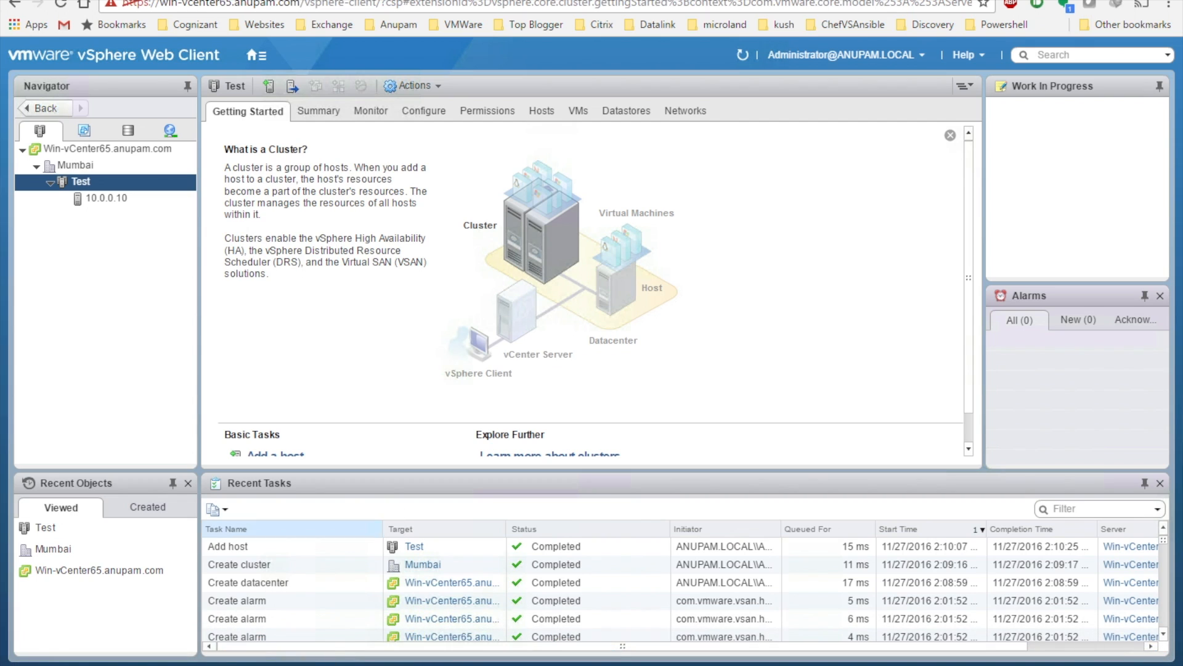
pyautogui.click(380, 663)
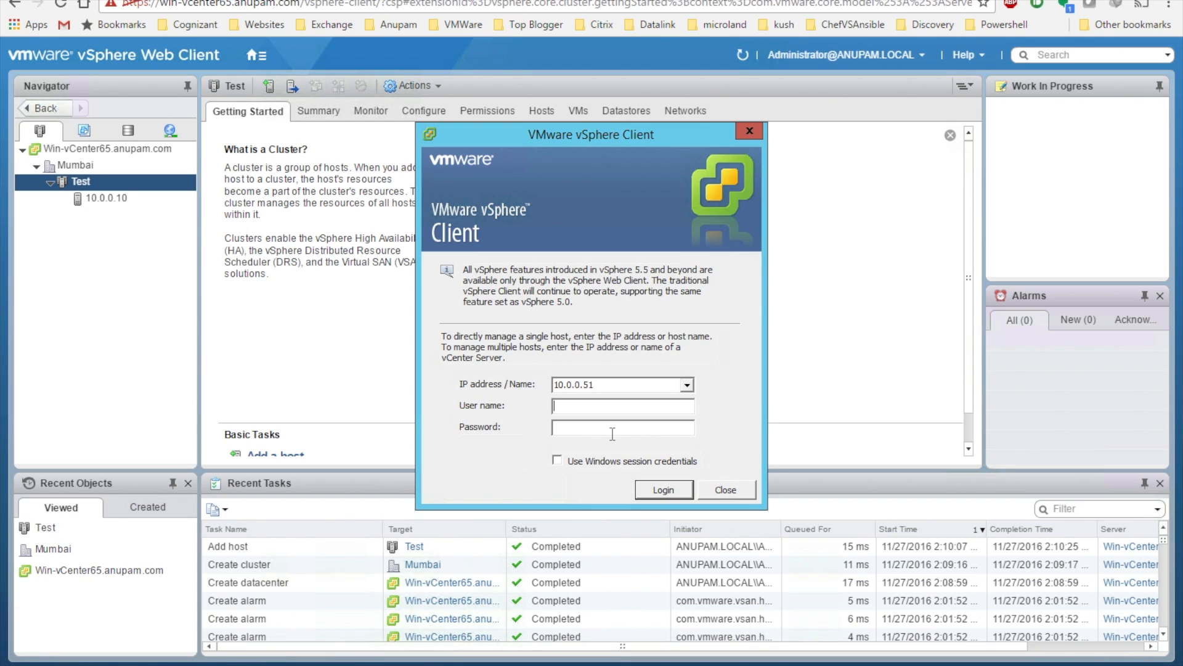
pyautogui.click(83, 149)
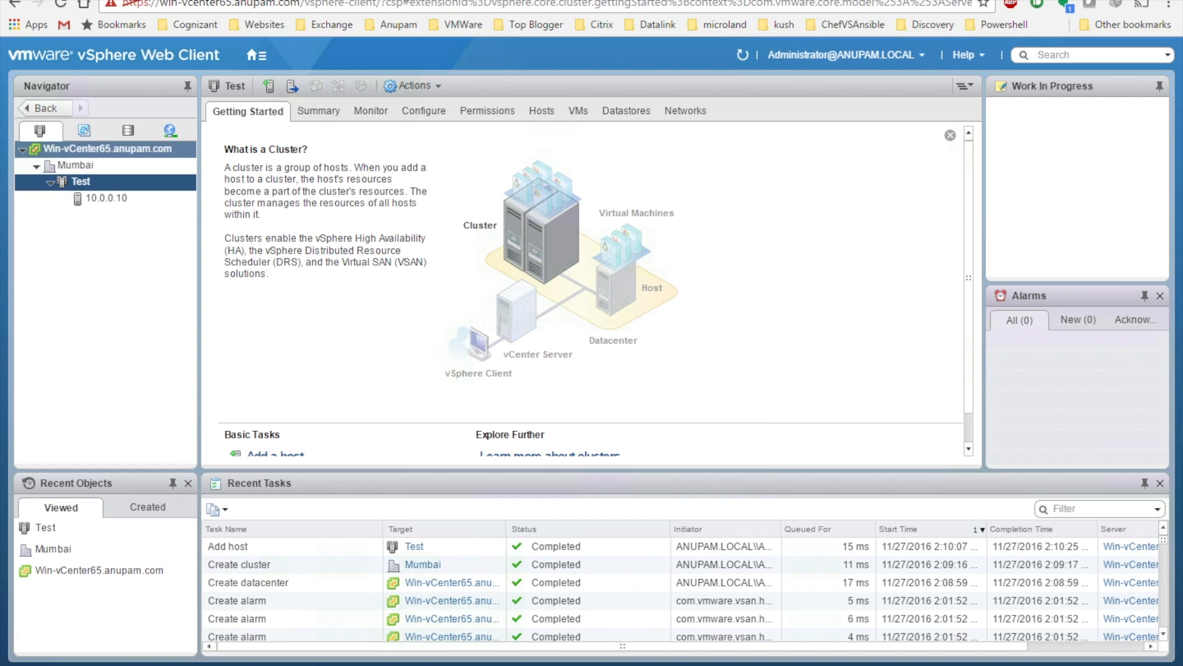
# Open the vCenter's Permissions tab, inspect the Add Permission domain list, then cancel both dialogs
pyautogui.click(505, 117)
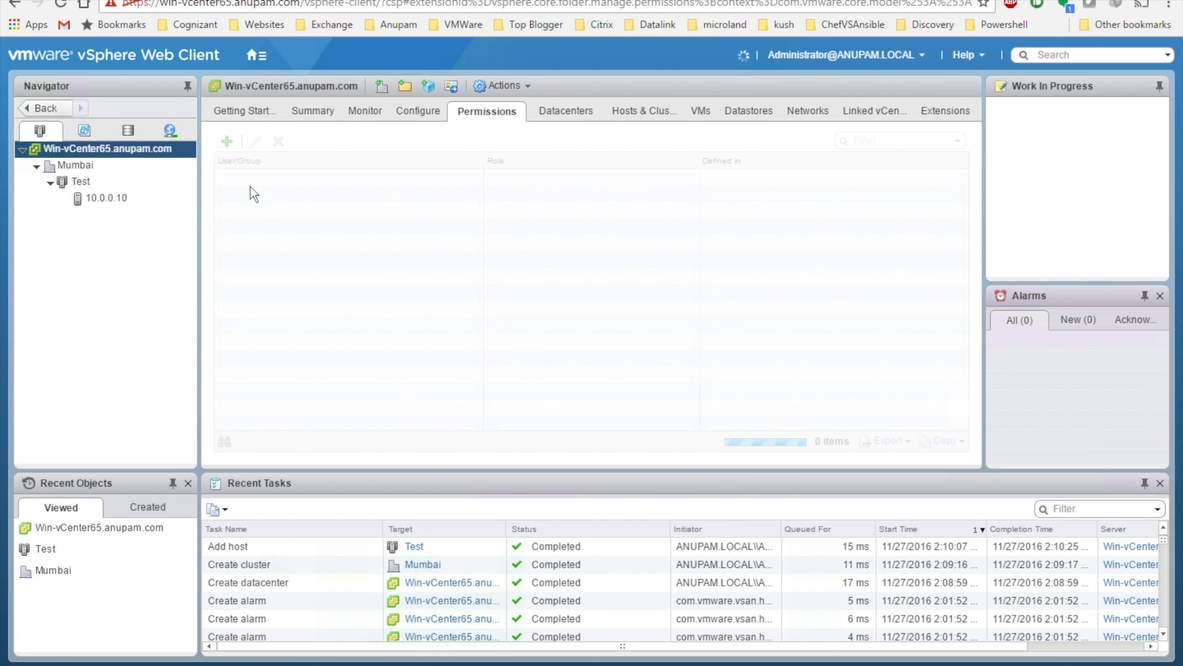
pyautogui.click(226, 142)
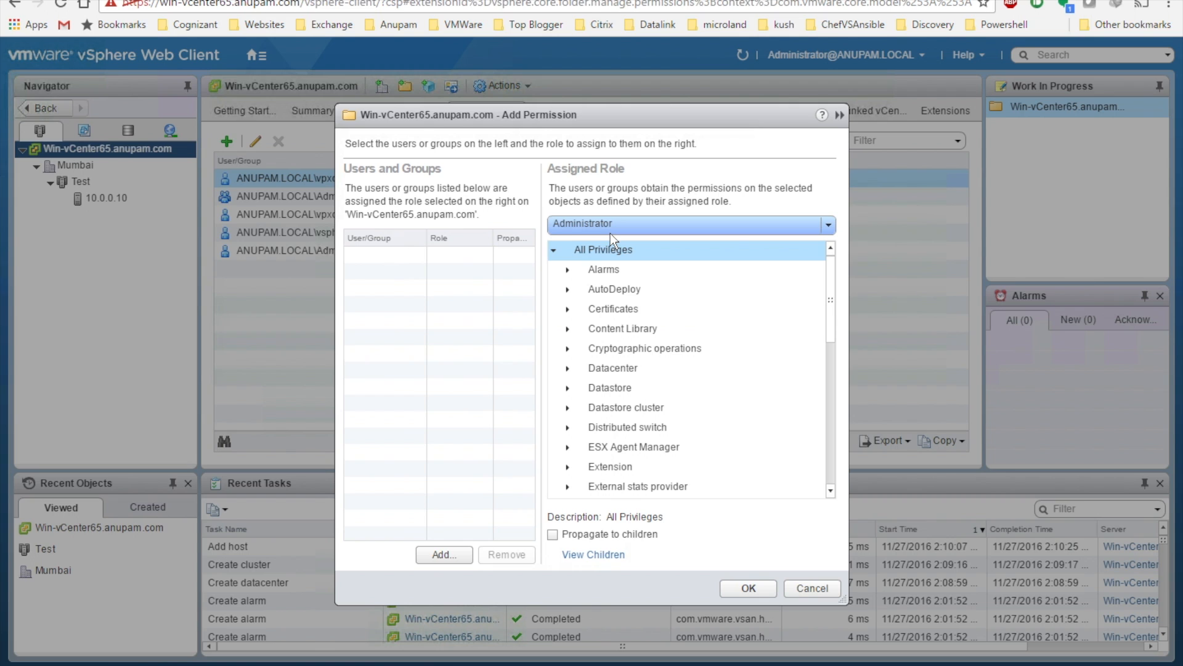
pyautogui.click(456, 556)
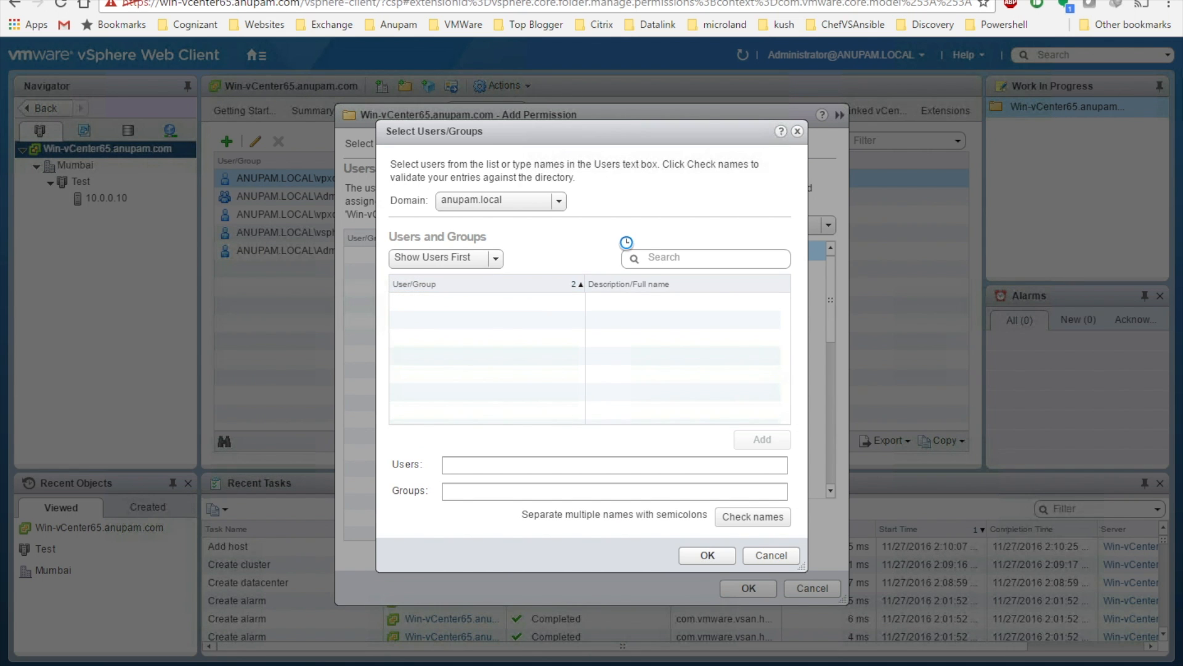
pyautogui.click(558, 201)
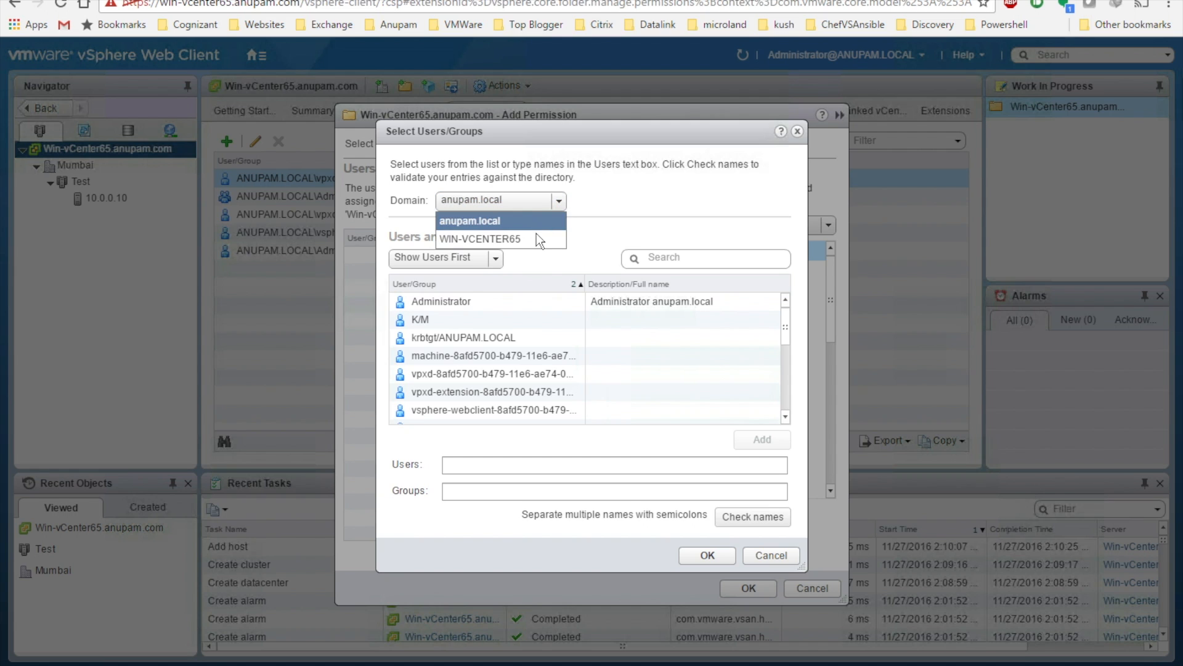
pyautogui.click(555, 221)
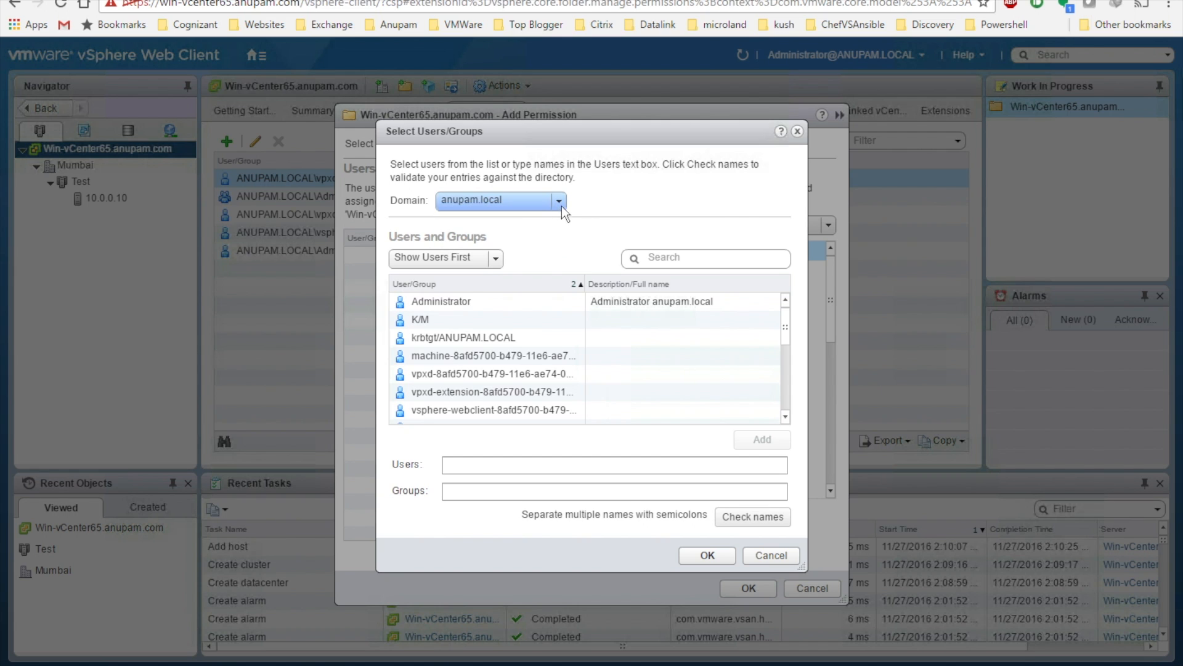
pyautogui.click(771, 555)
pyautogui.click(810, 588)
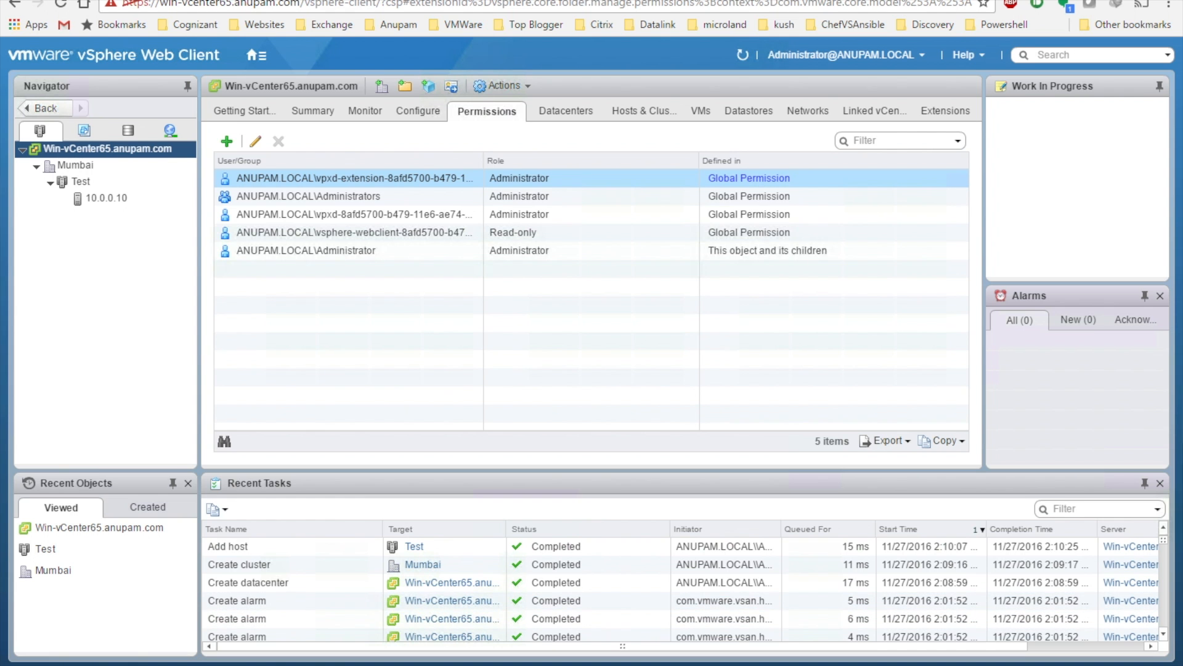
# Retry the vSphere Client login with the corrected administrator user name
pyautogui.click(394, 664)
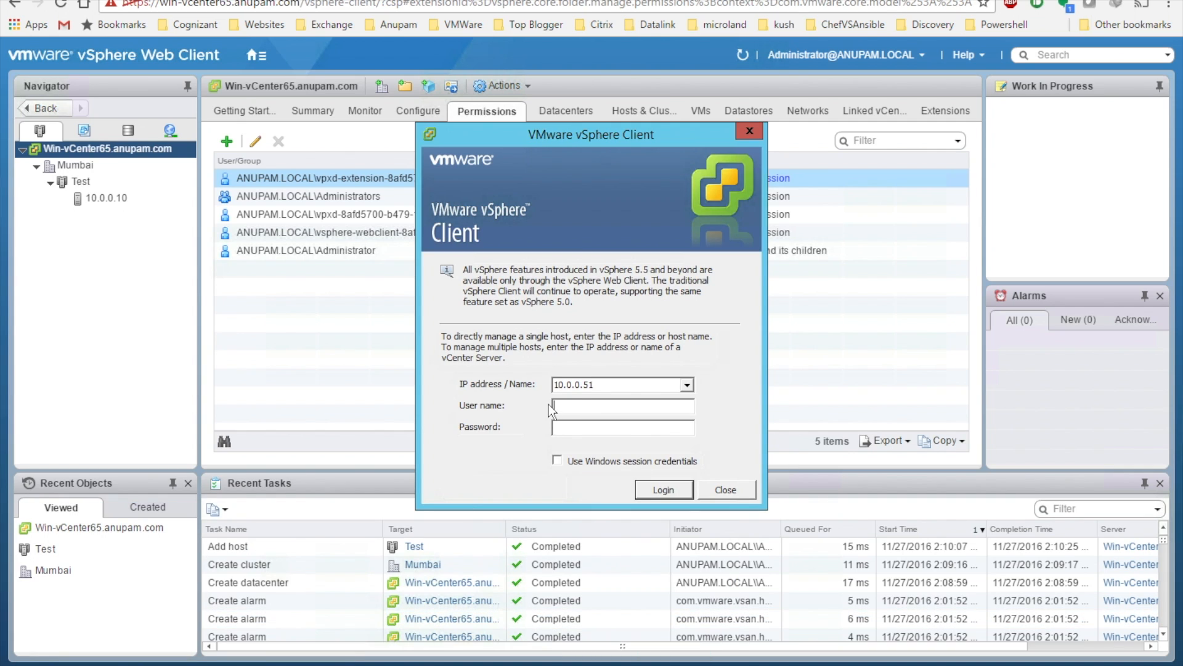
pyautogui.click(578, 405)
pyautogui.write('administrator@anupam.local')
pyautogui.press('Return')
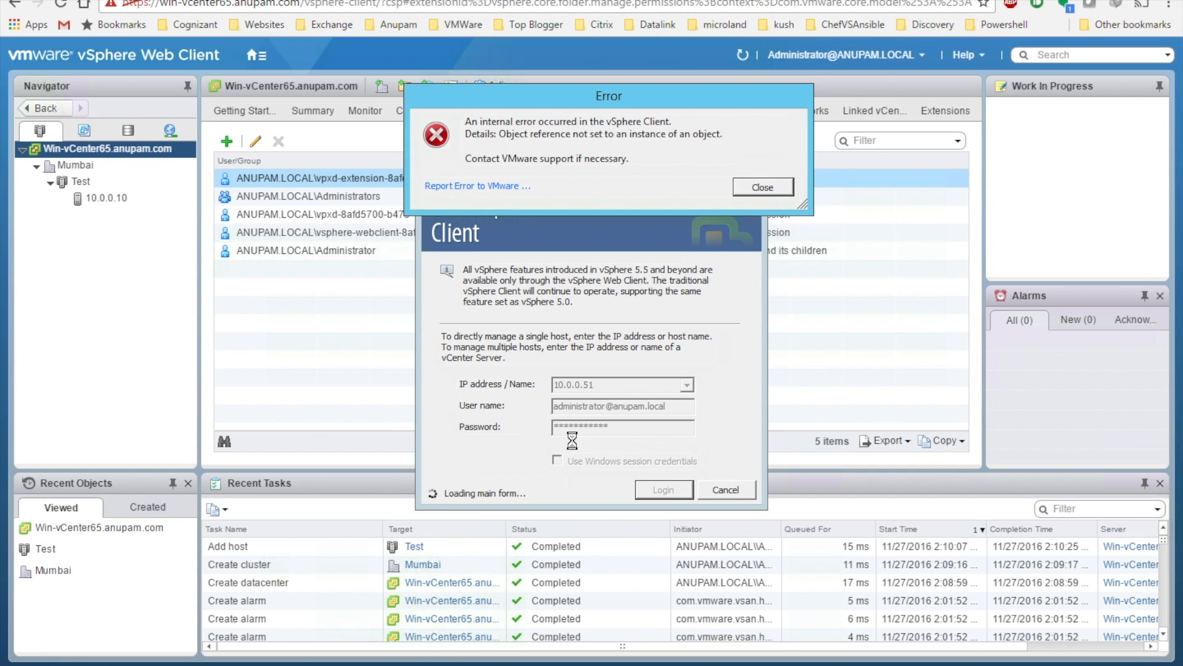
# Cancel the error report, dismiss the internal error, and return to the Web Client Home page
pyautogui.click(496, 186)
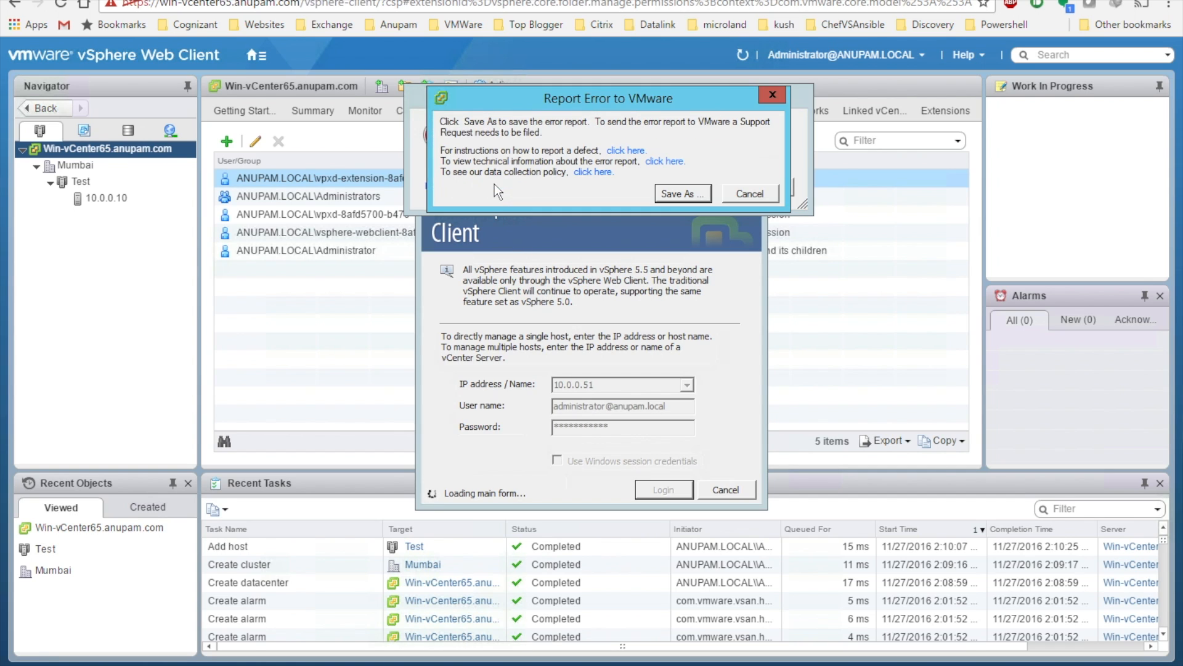
pyautogui.click(734, 198)
pyautogui.click(751, 191)
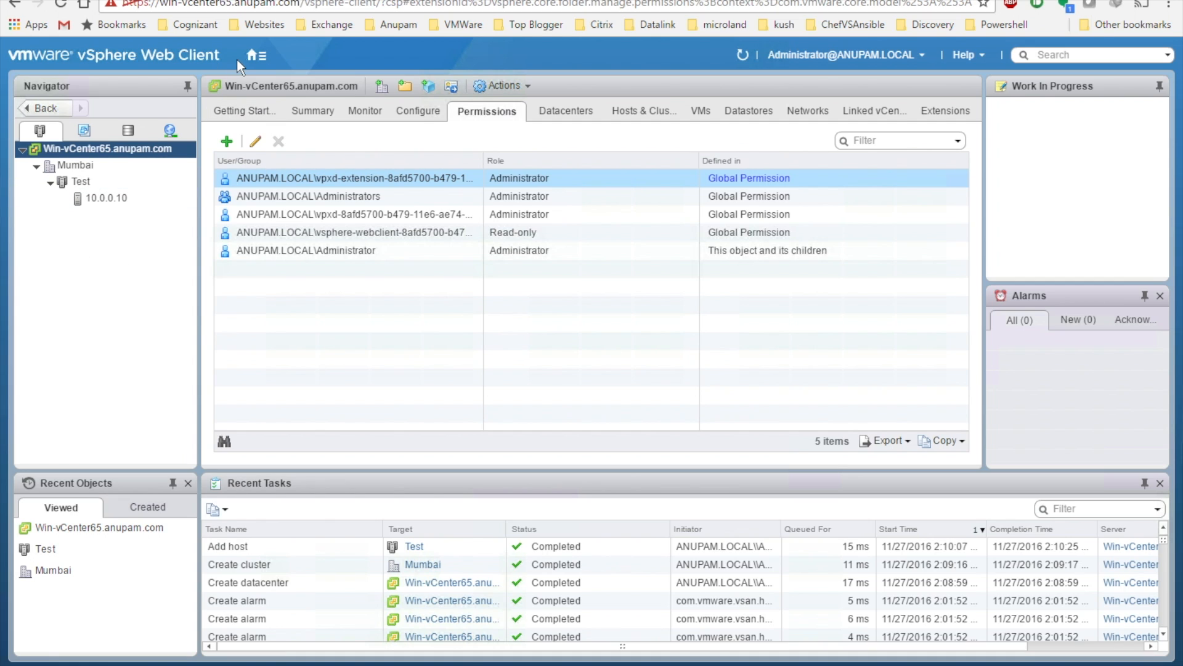
pyautogui.click(253, 60)
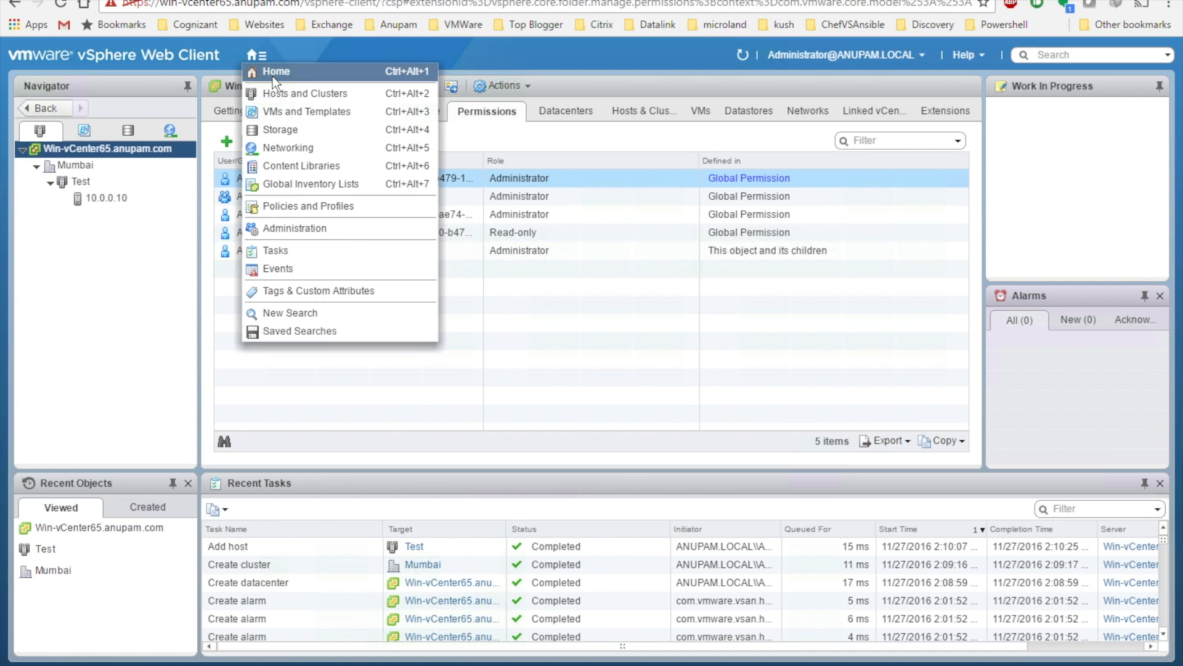
pyautogui.click(272, 71)
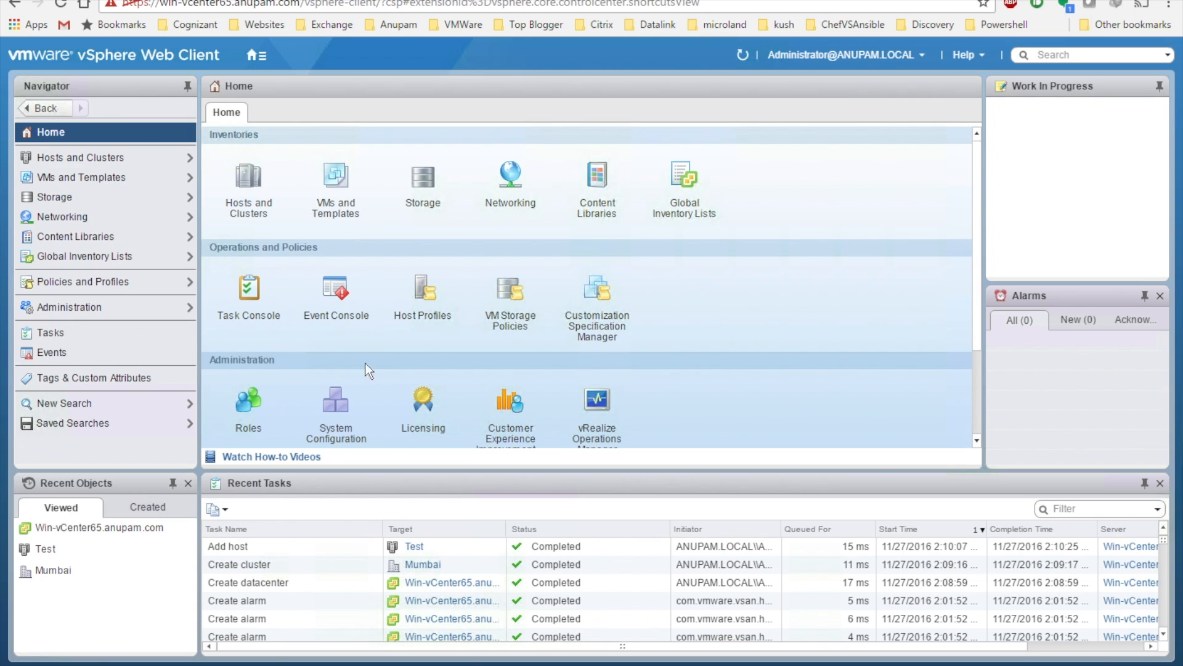